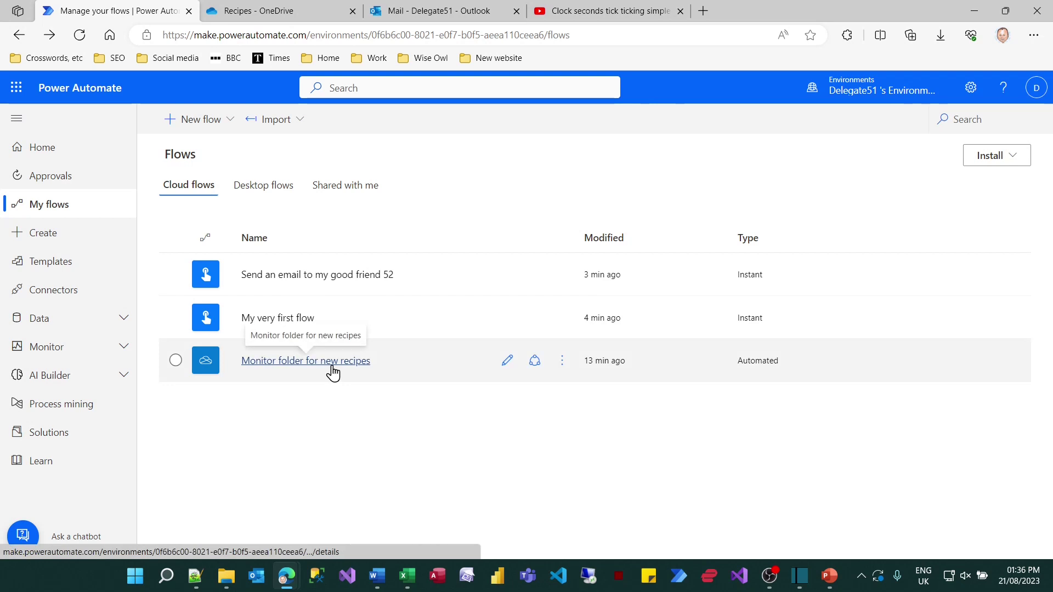
Check OneDrive and Outlook, then open the 'Monitor folder for new recipes' flow in the editor.
left_click(304, 14)
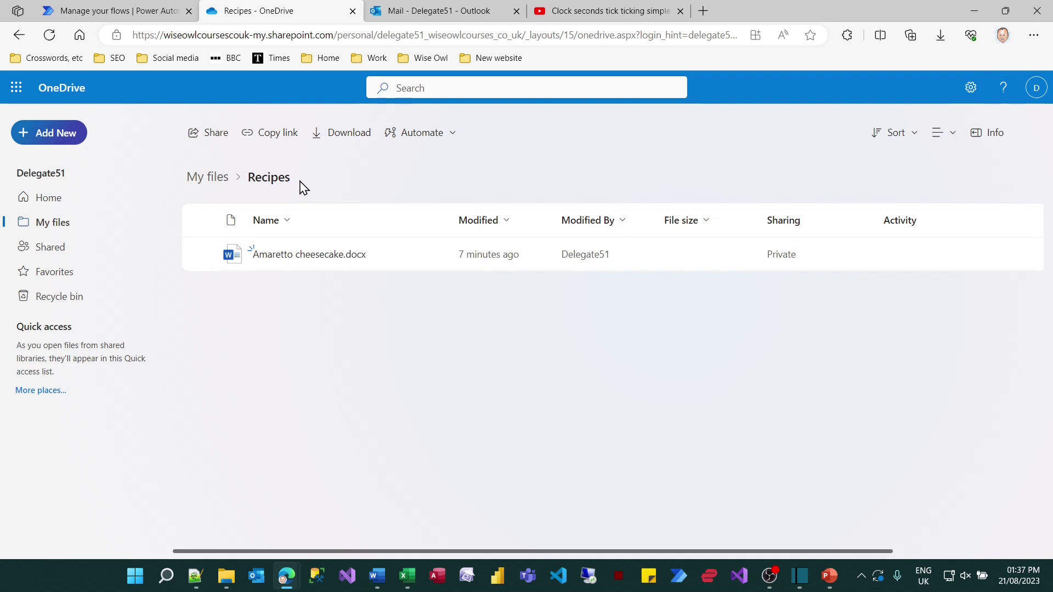
left_click(403, 11)
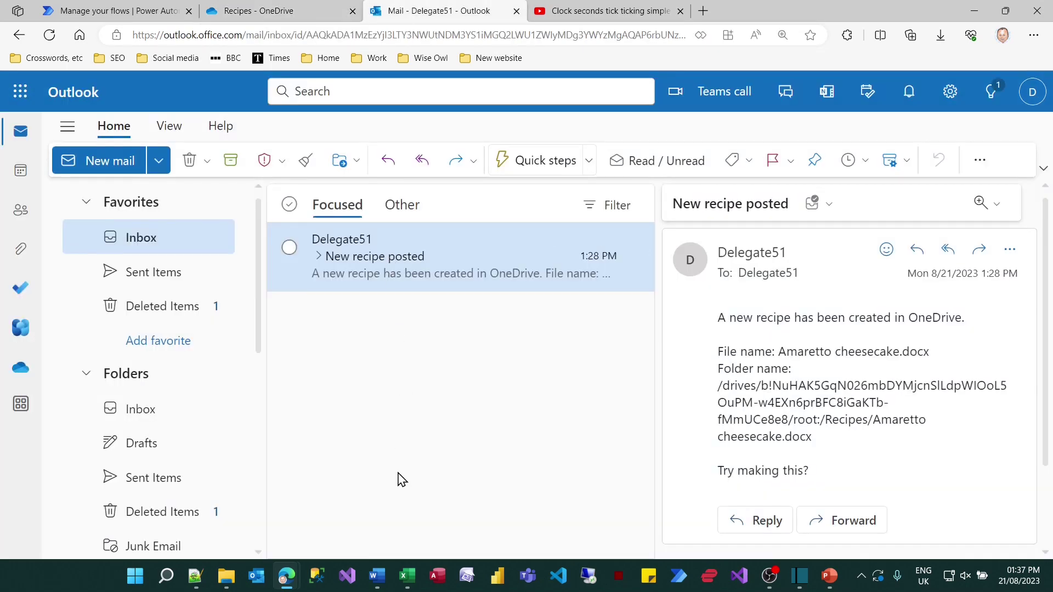
left_click(159, 12)
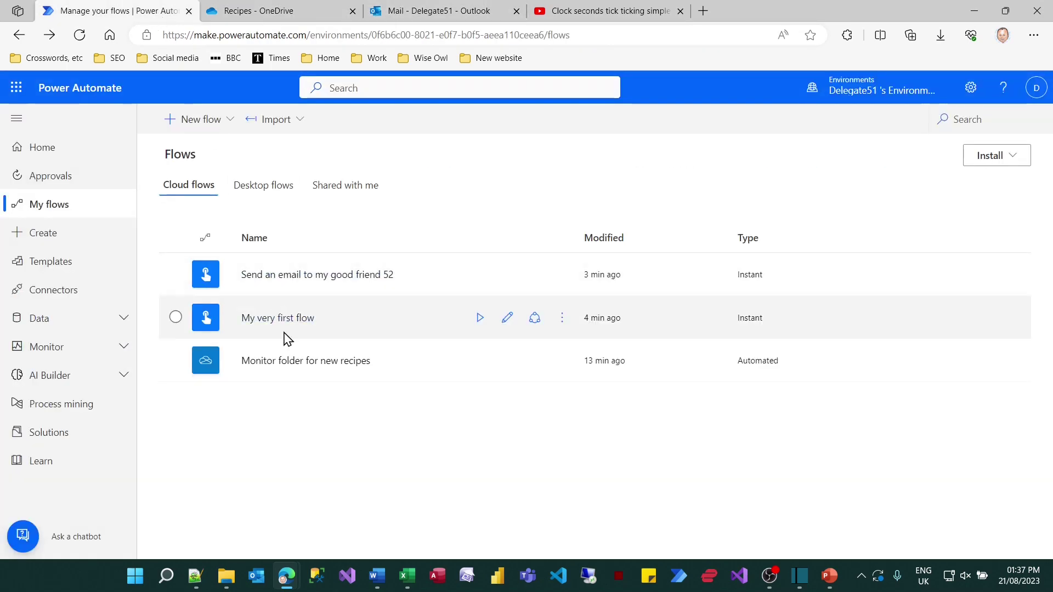
left_click(291, 362)
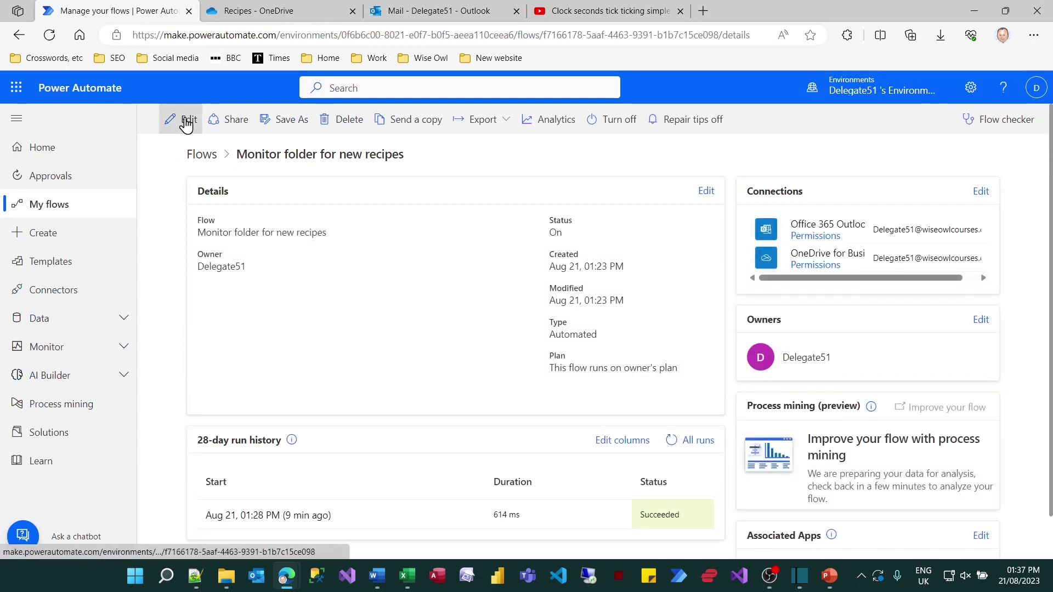
left_click(186, 122)
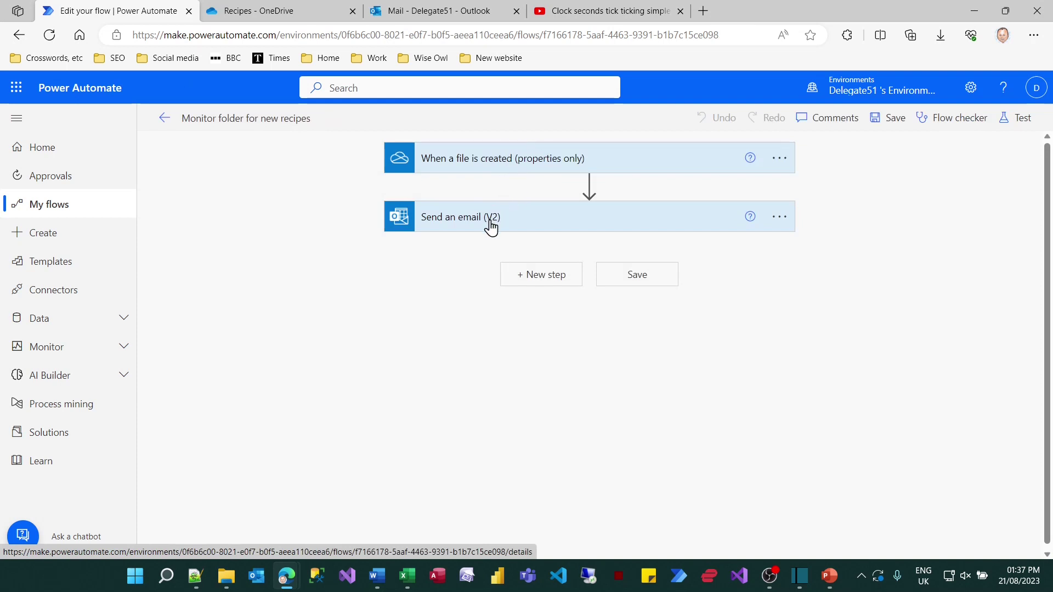
Upload Lasagna.xlsx into the OneDrive Recipes folder and check Outlook for a notification.
left_click(289, 11)
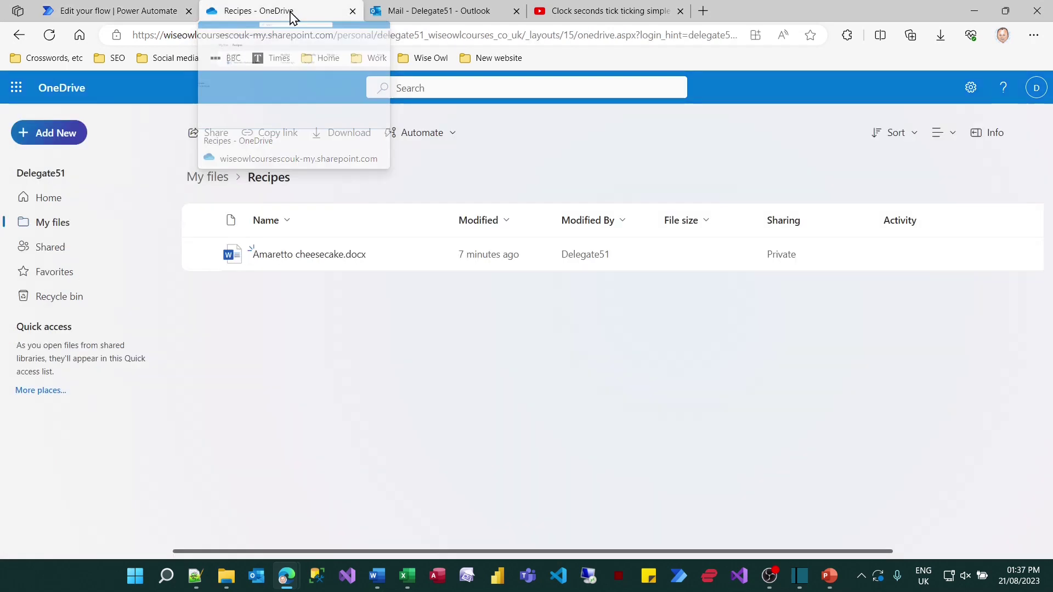
left_click(59, 136)
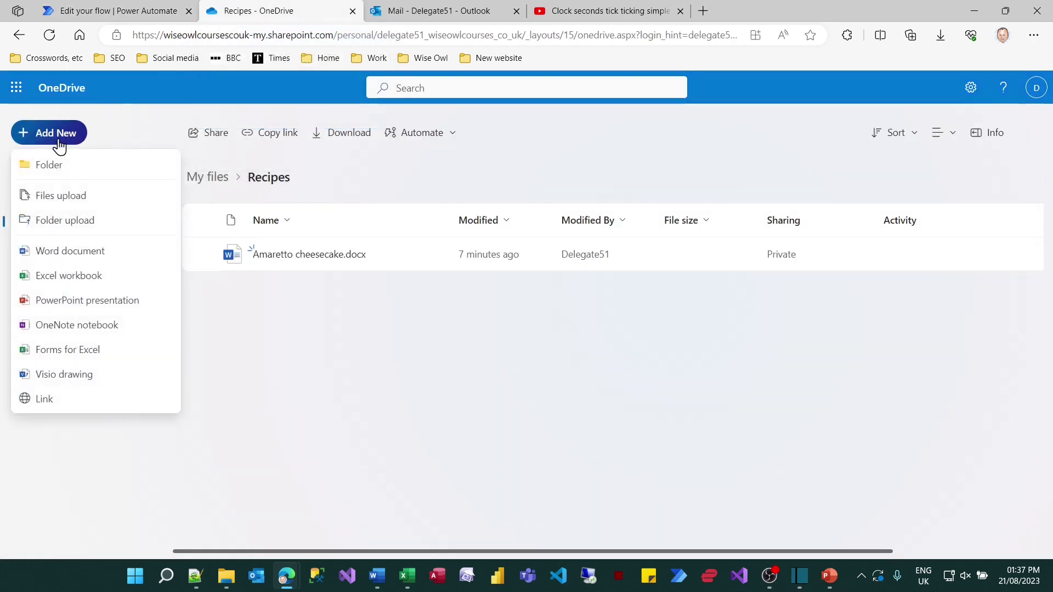
left_click(52, 203)
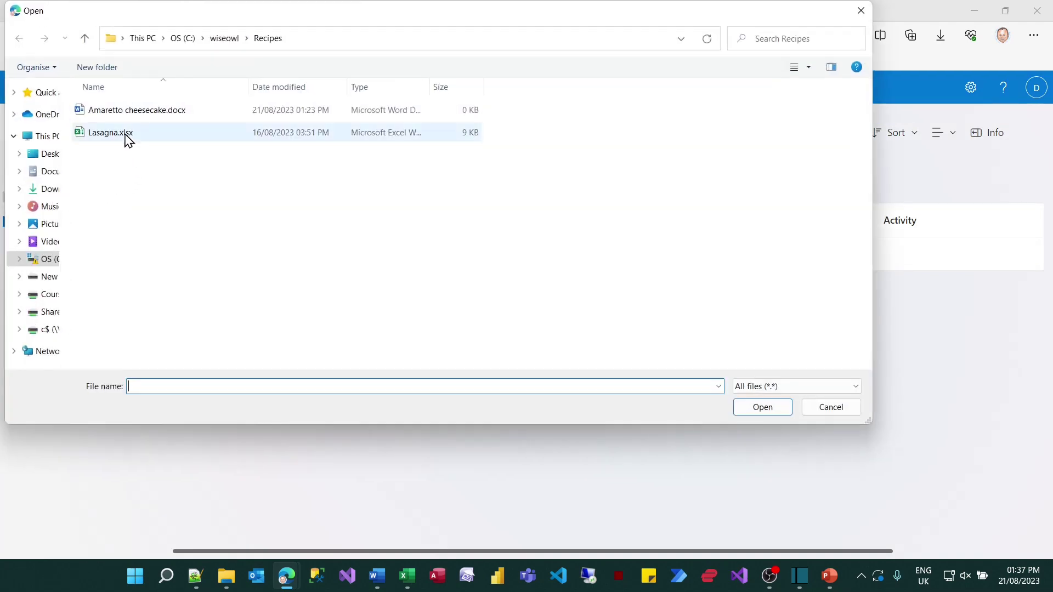
double_click(124, 134)
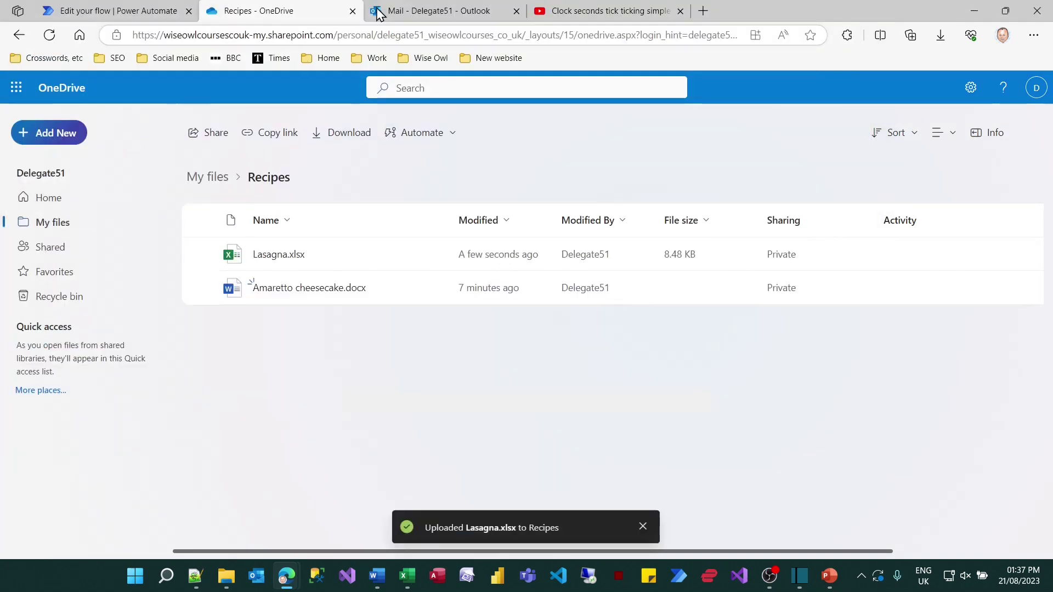
left_click(412, 10)
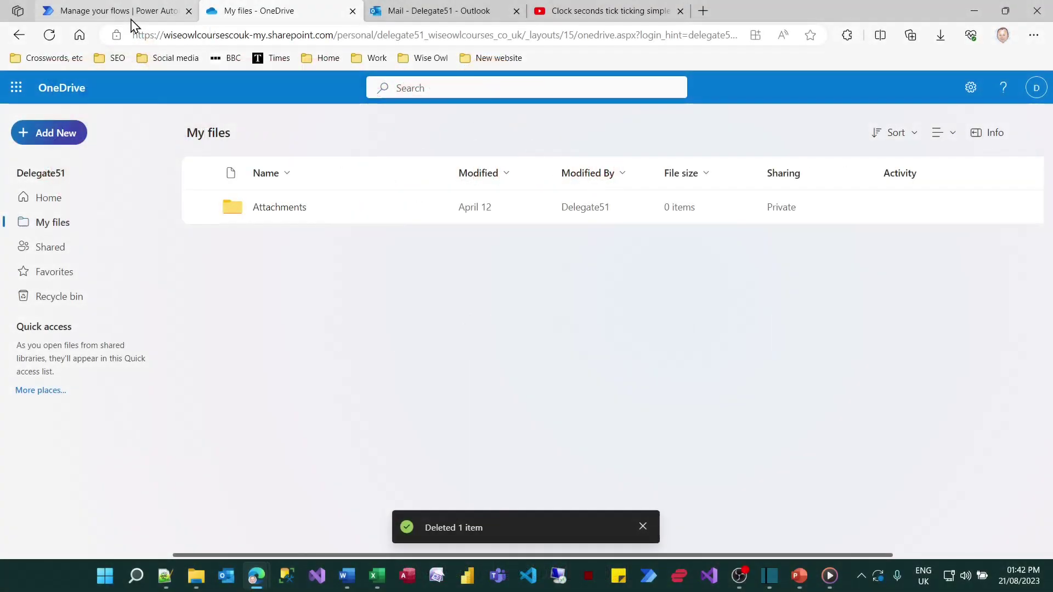
Create and open a new empty 'Recipes' folder in OneDrive My files, then return to Power Automate.
left_click(61, 141)
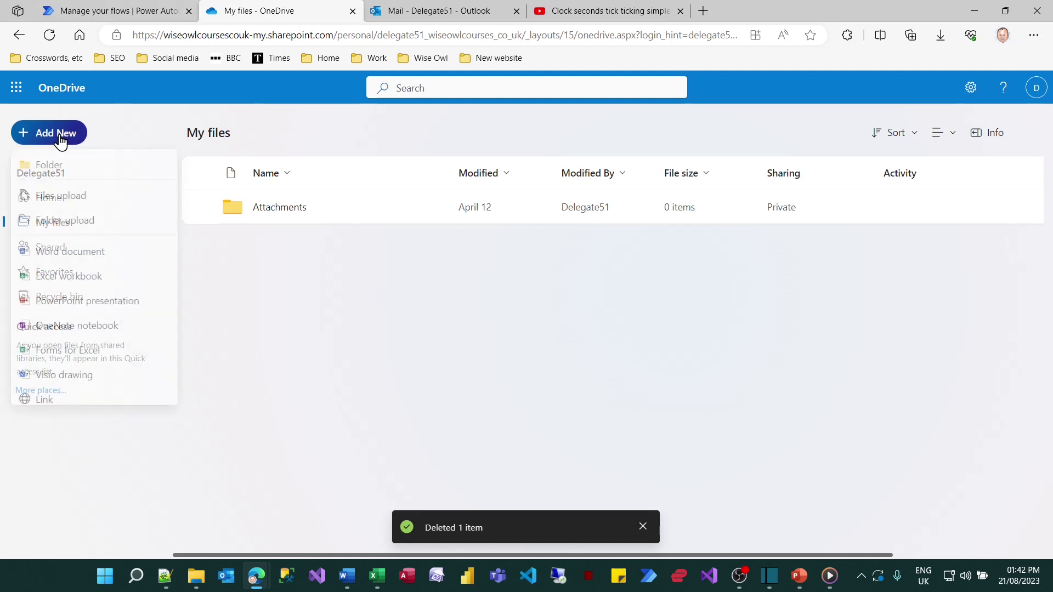
left_click(62, 161)
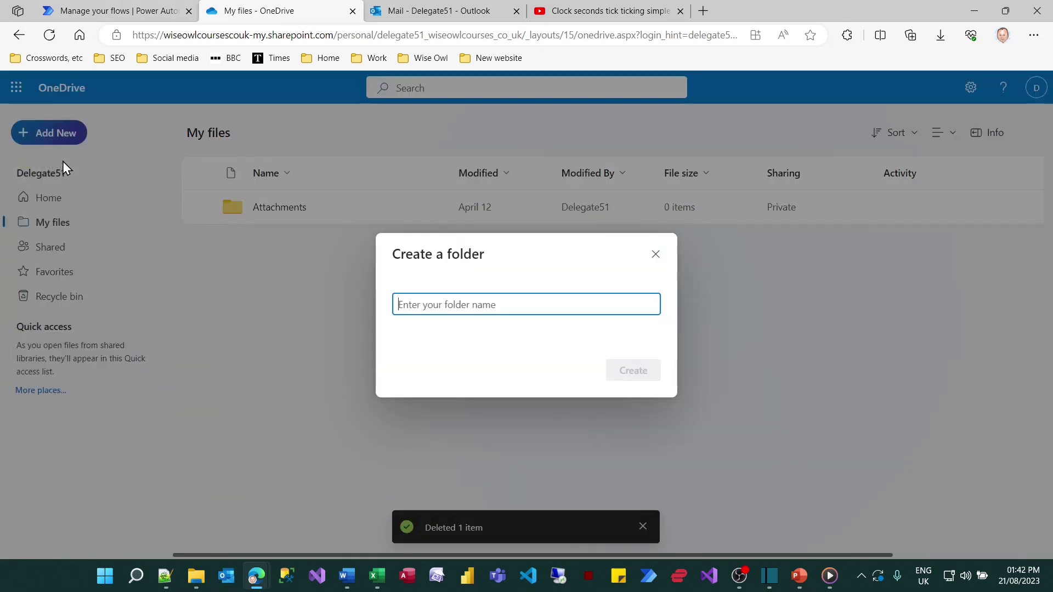
type("Recipes")
key("Return")
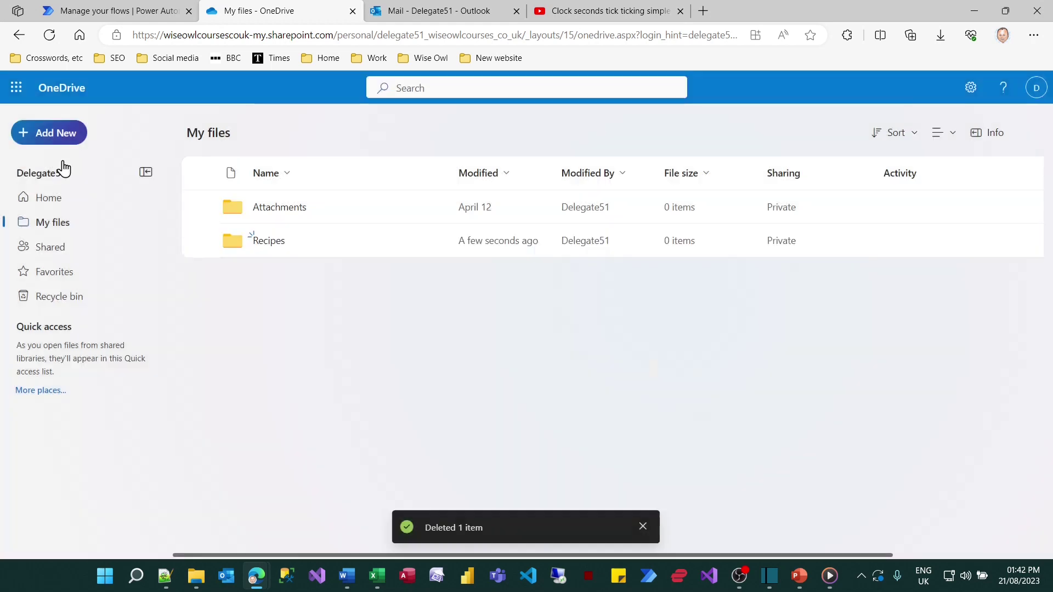
left_click(275, 242)
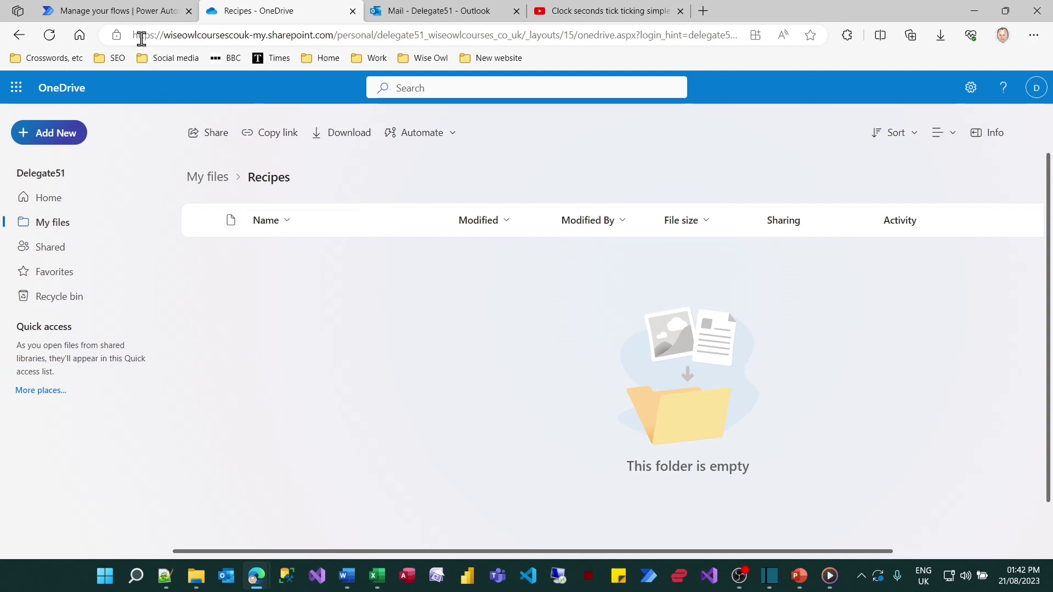
left_click(136, 18)
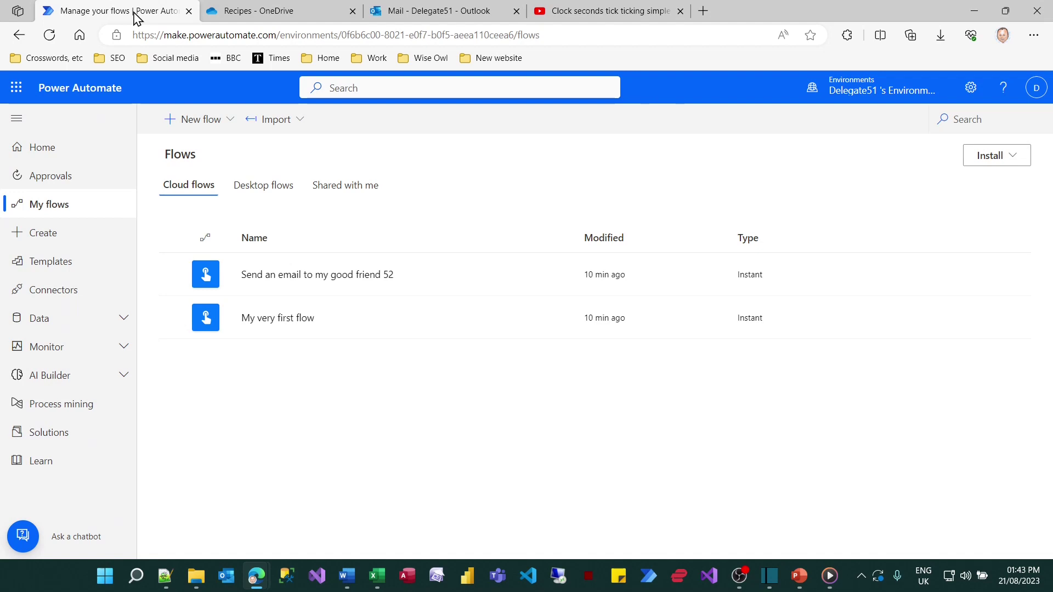
Start a new automated cloud flow with a pasted name, skipping the trigger choice.
left_click(51, 236)
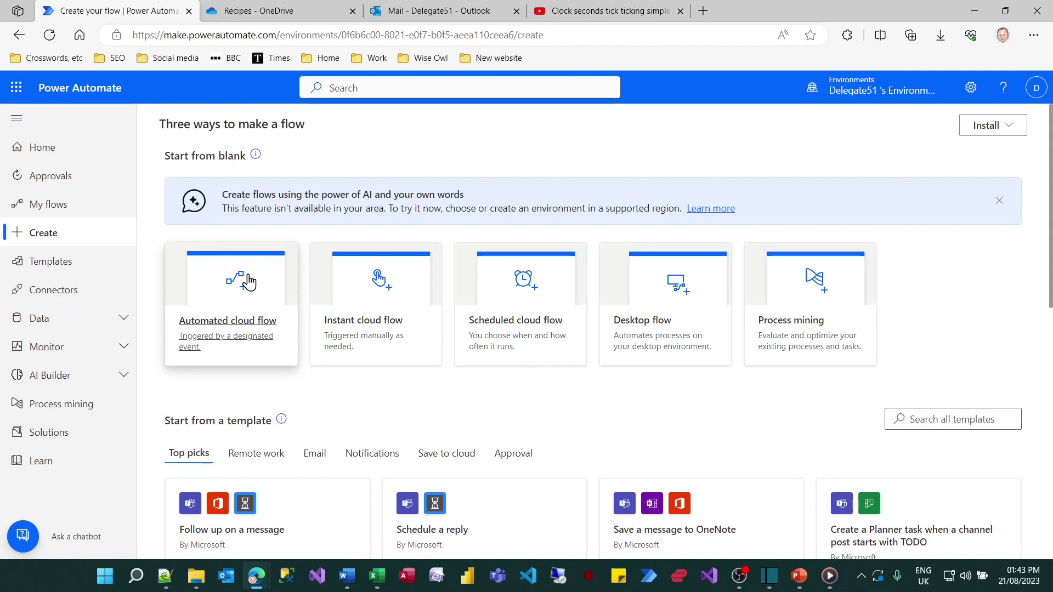
left_click(250, 282)
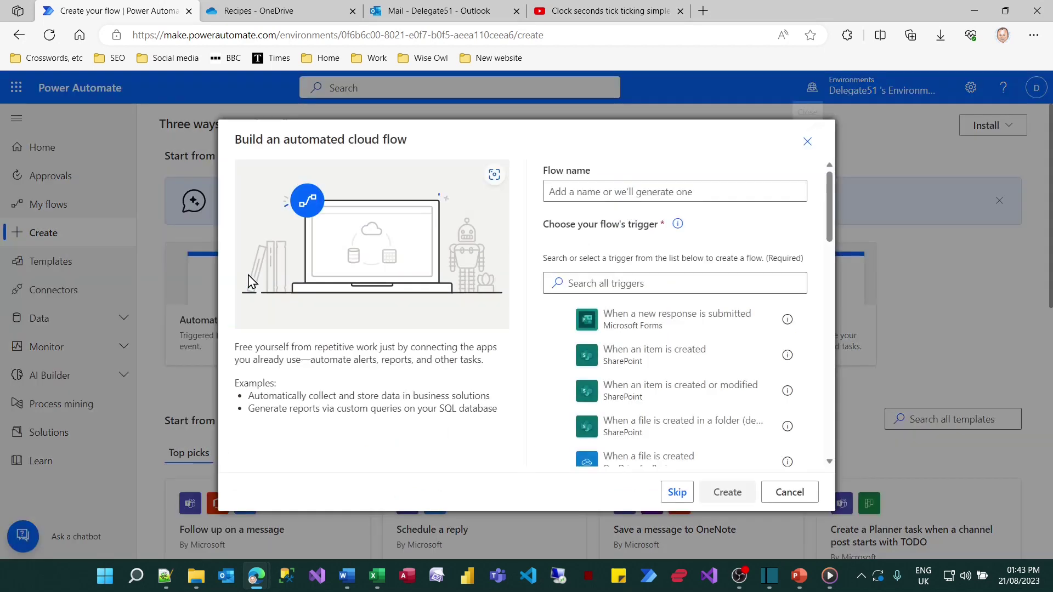
left_click(632, 191)
type("Monitor folder for new recipes")
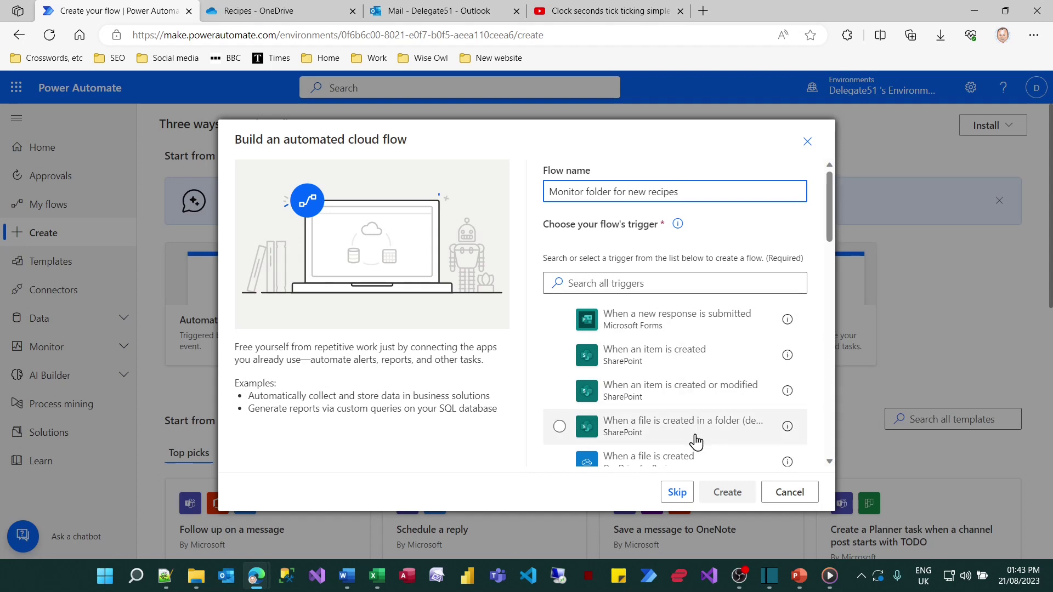
left_click(676, 494)
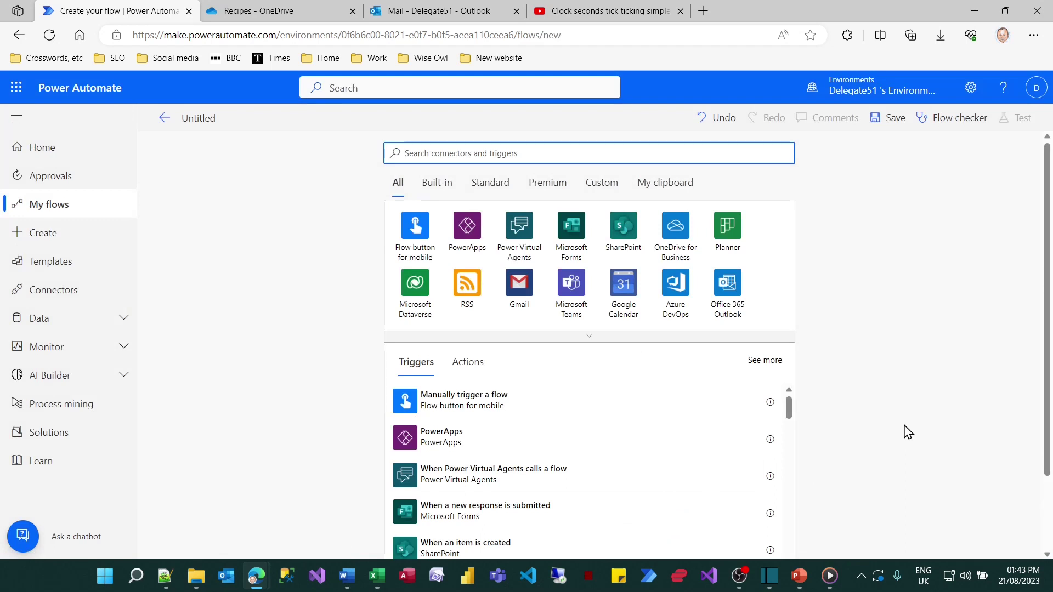
Search 'onedrive' and pick the OneDrive for Business 'When a file is created (properties only)' trigger.
type("onedrive")
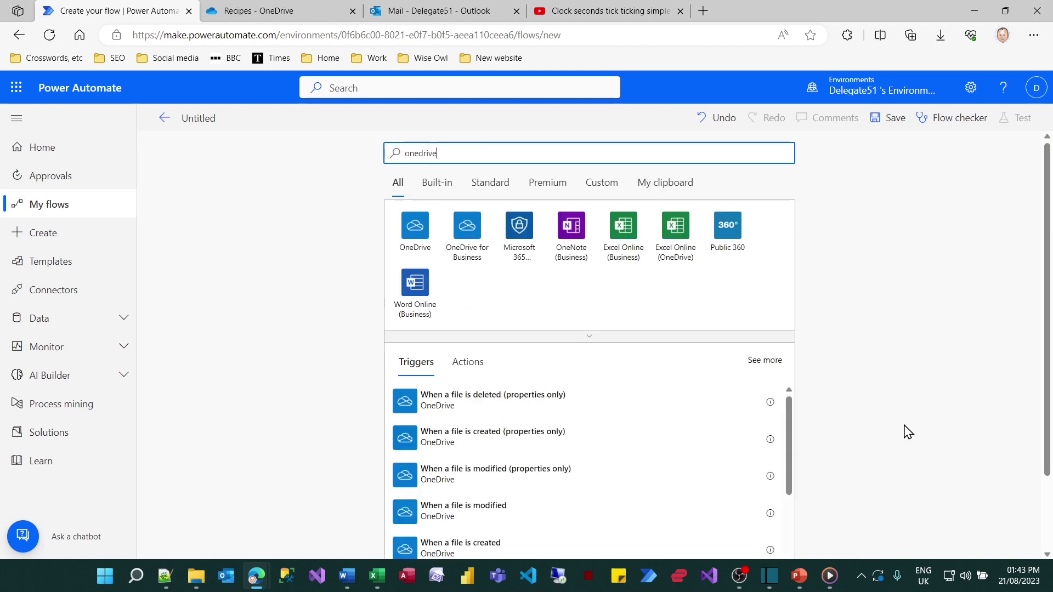
scroll(946, 421, "down", 1)
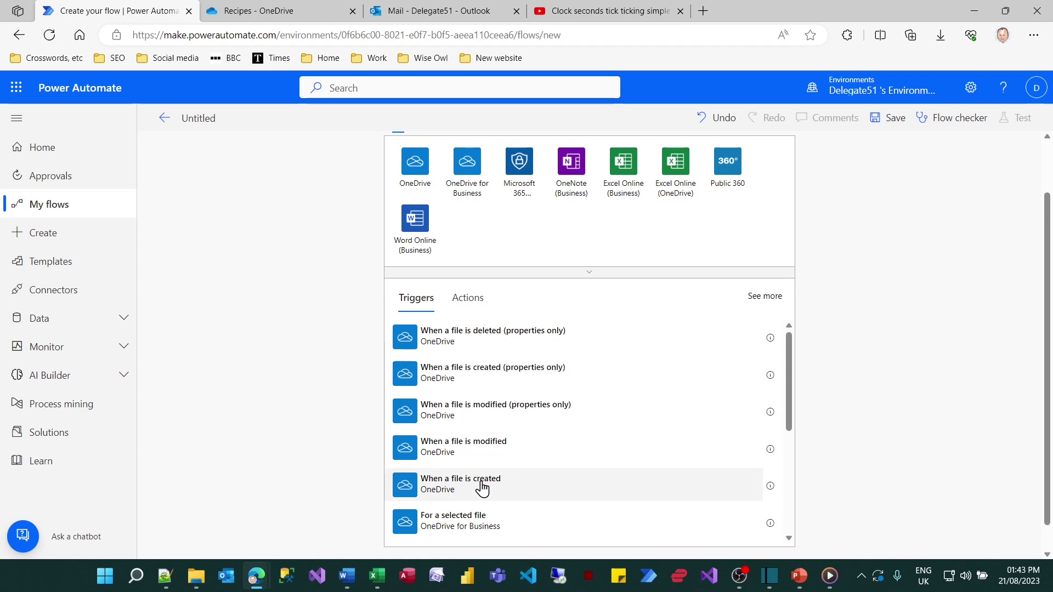
scroll(483, 488, "down", 1)
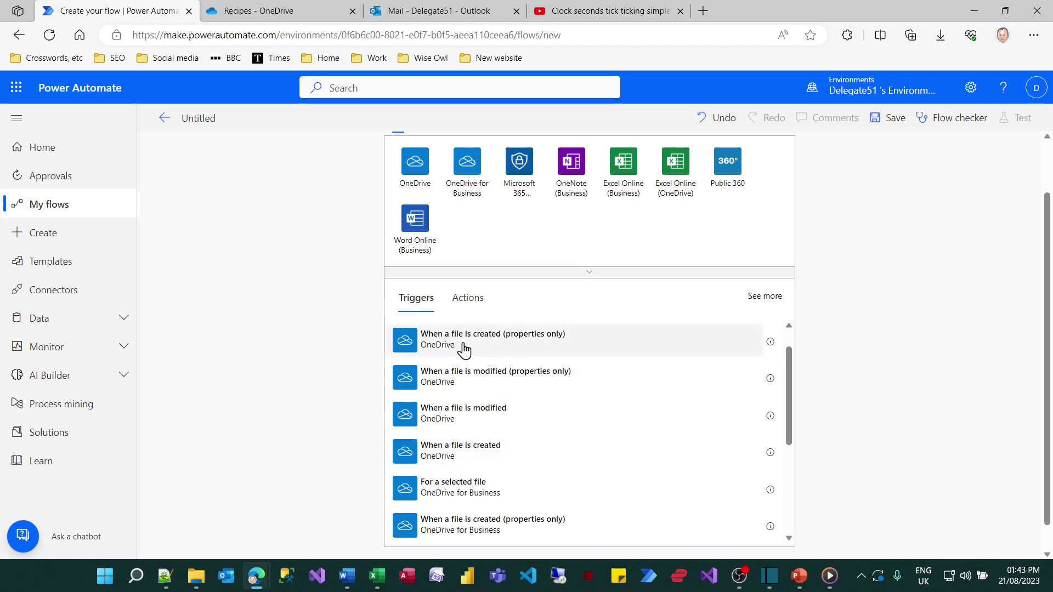
left_click(516, 338)
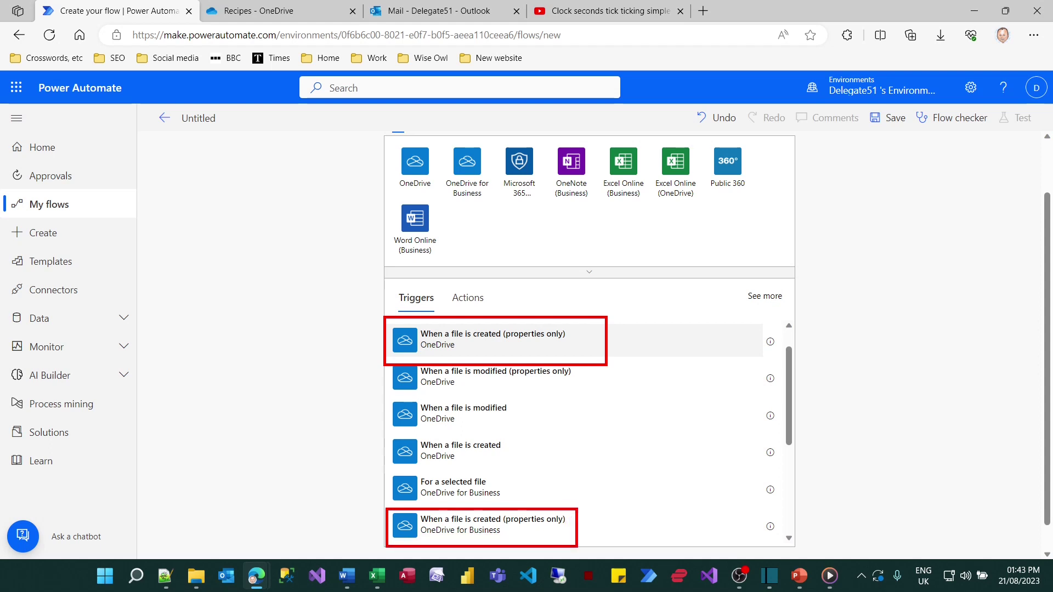
left_click(466, 167)
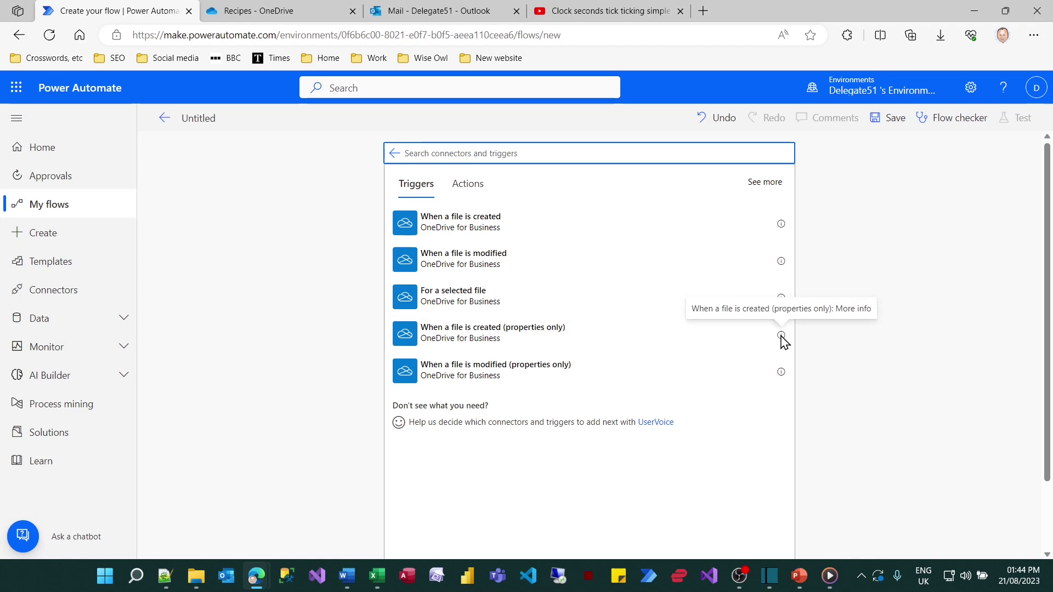
left_click(482, 333)
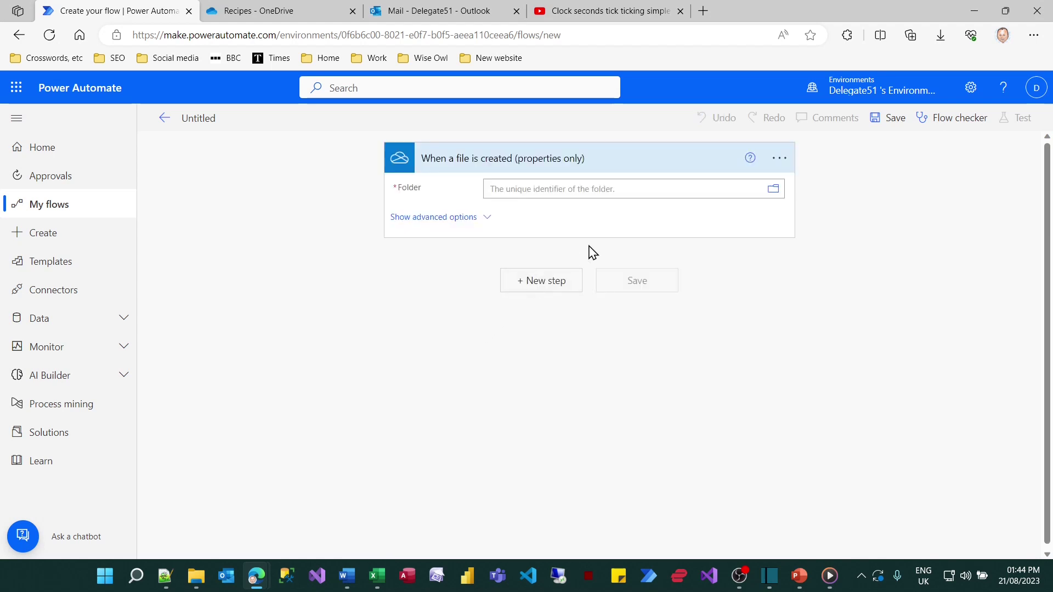
Set the trigger's watched folder to /Recipes using the folder picker.
left_click(630, 187)
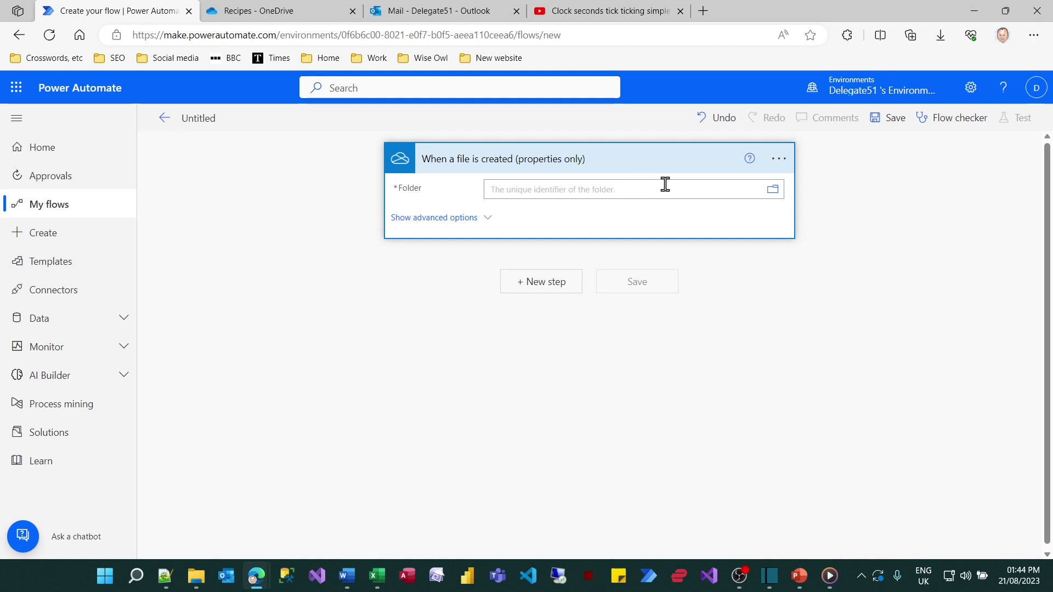
left_click(773, 192)
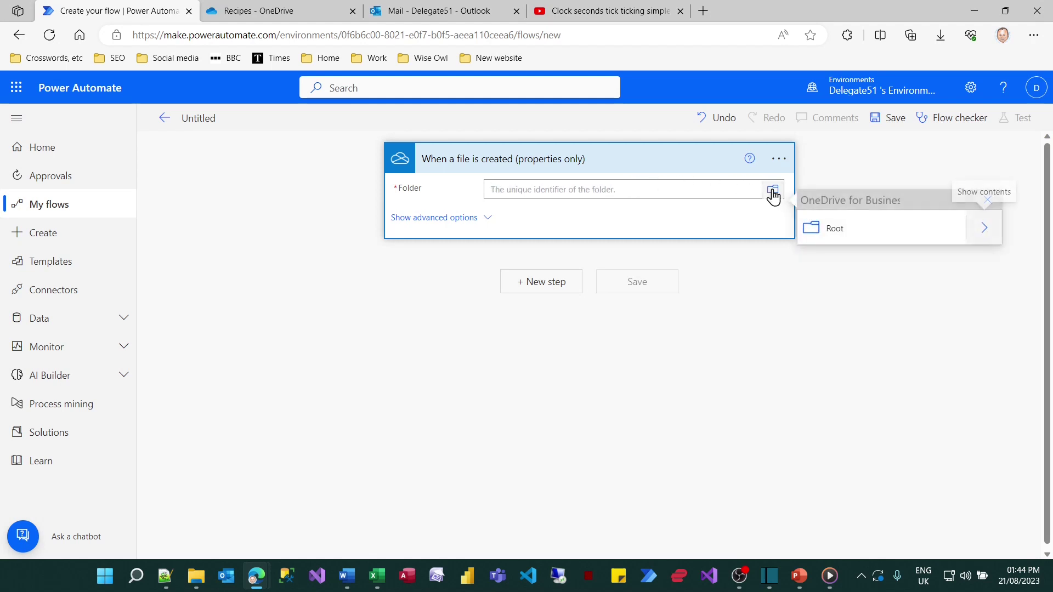
left_click(989, 233)
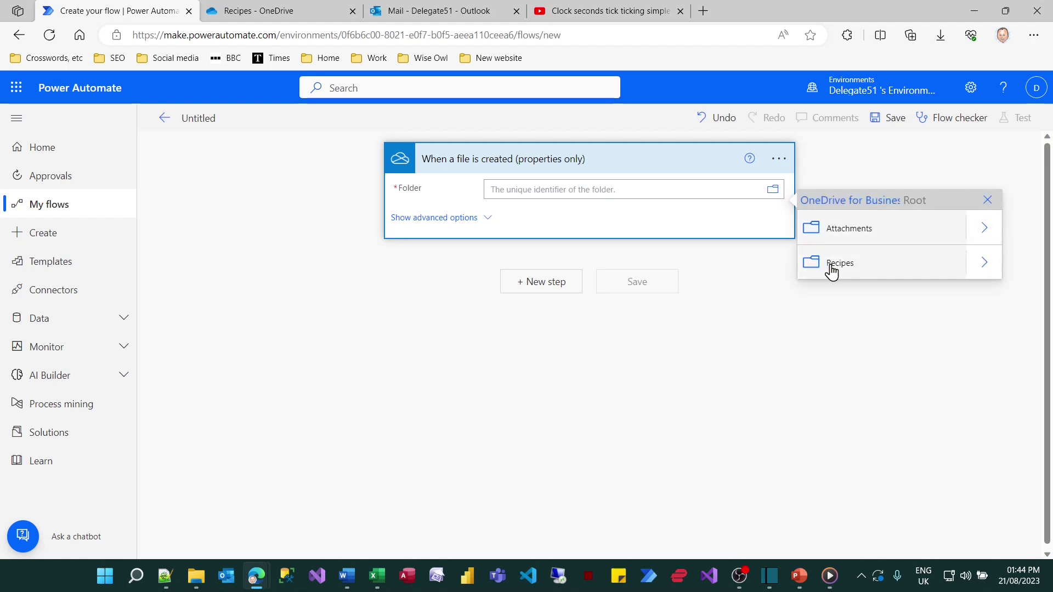
left_click(839, 264)
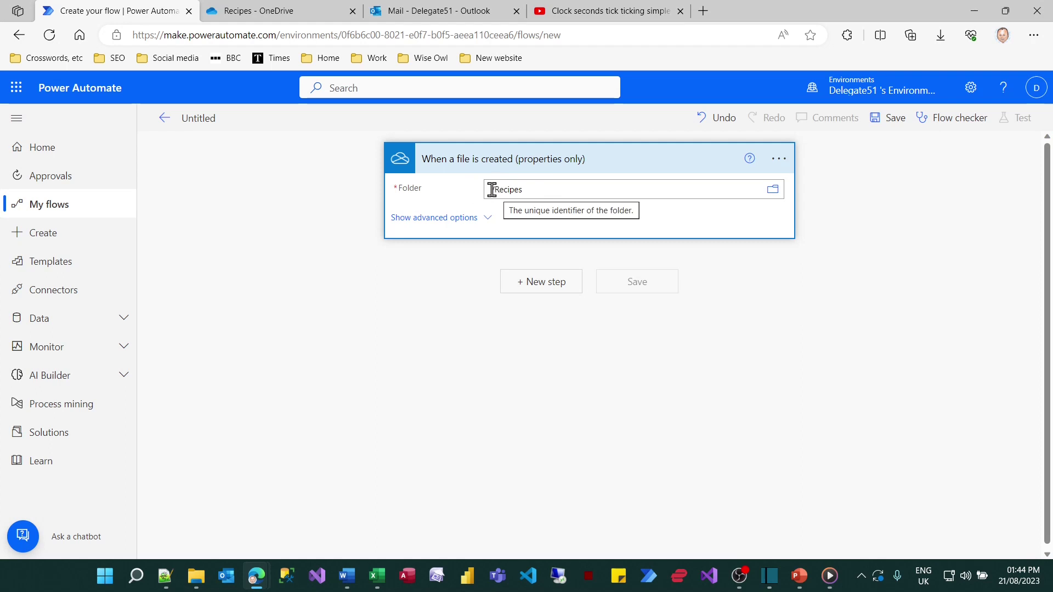
Set the trigger's Include subfolders advanced option to Yes.
left_click(473, 220)
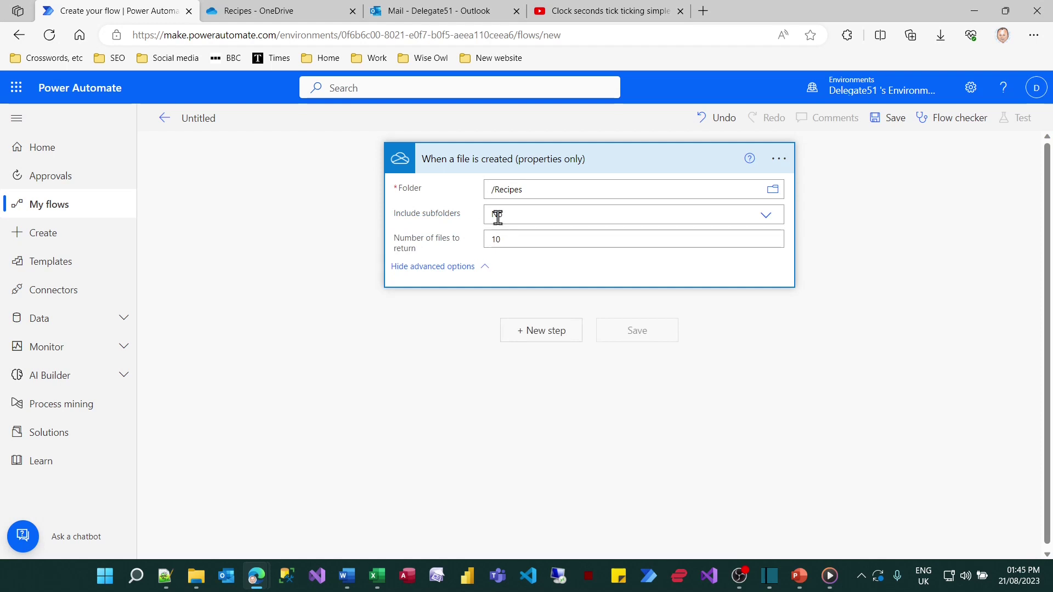
left_click(771, 225)
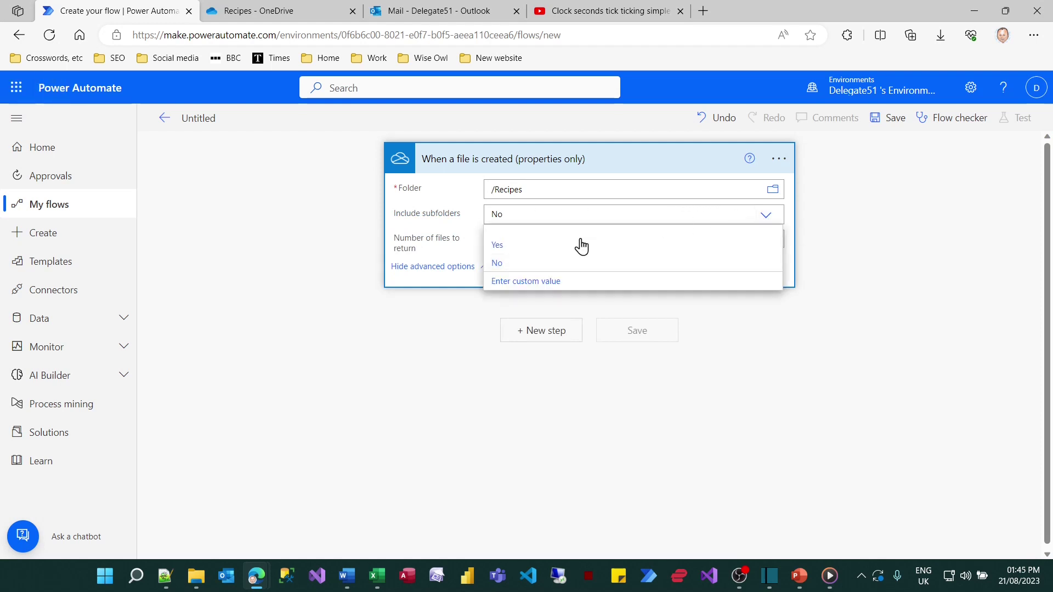
left_click(498, 244)
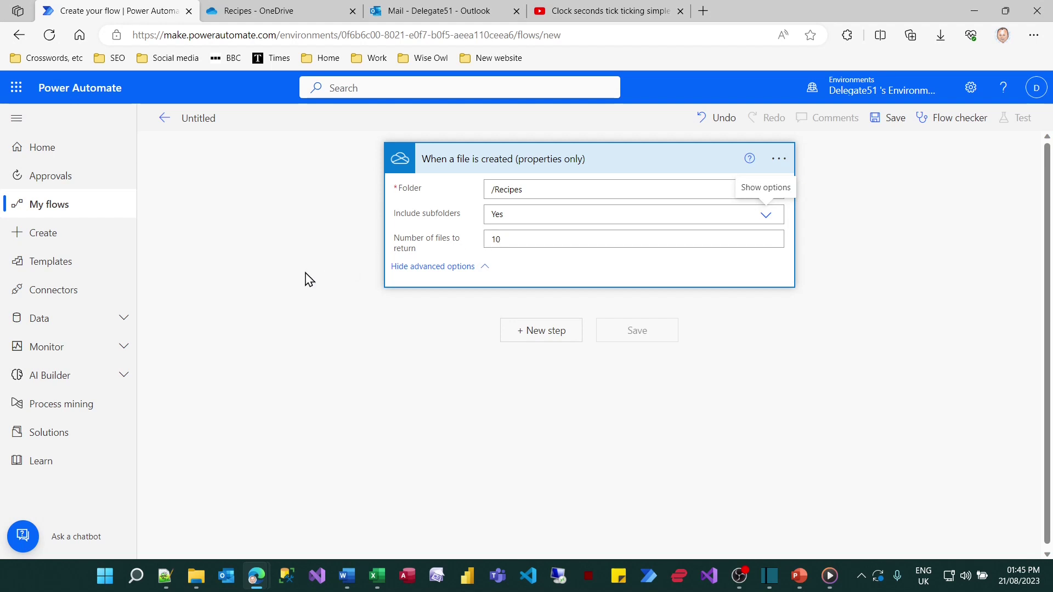
left_click(455, 267)
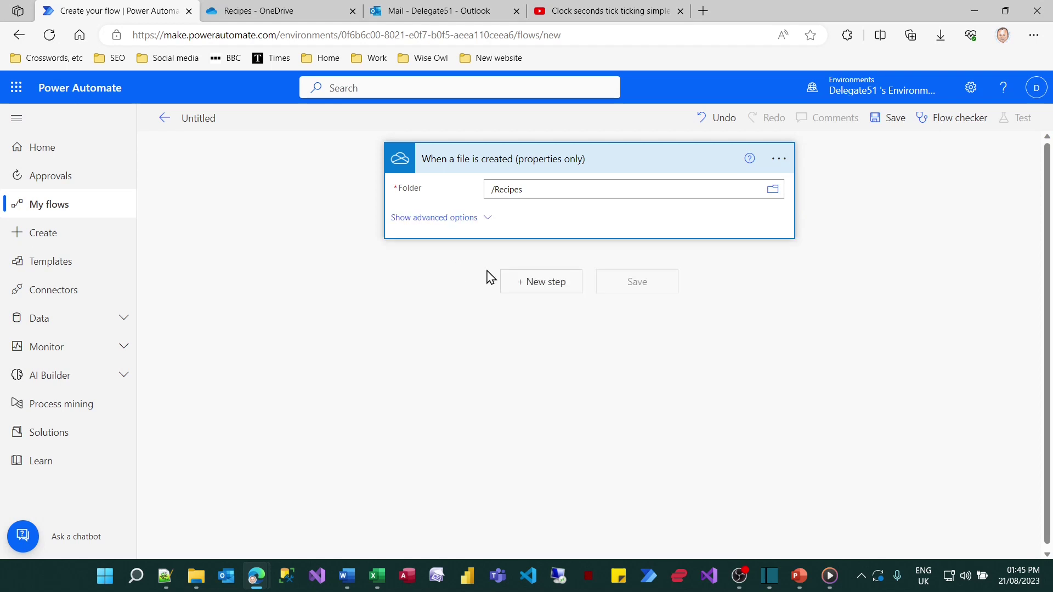
Add a Send an email (V2) action after the trigger.
left_click(542, 285)
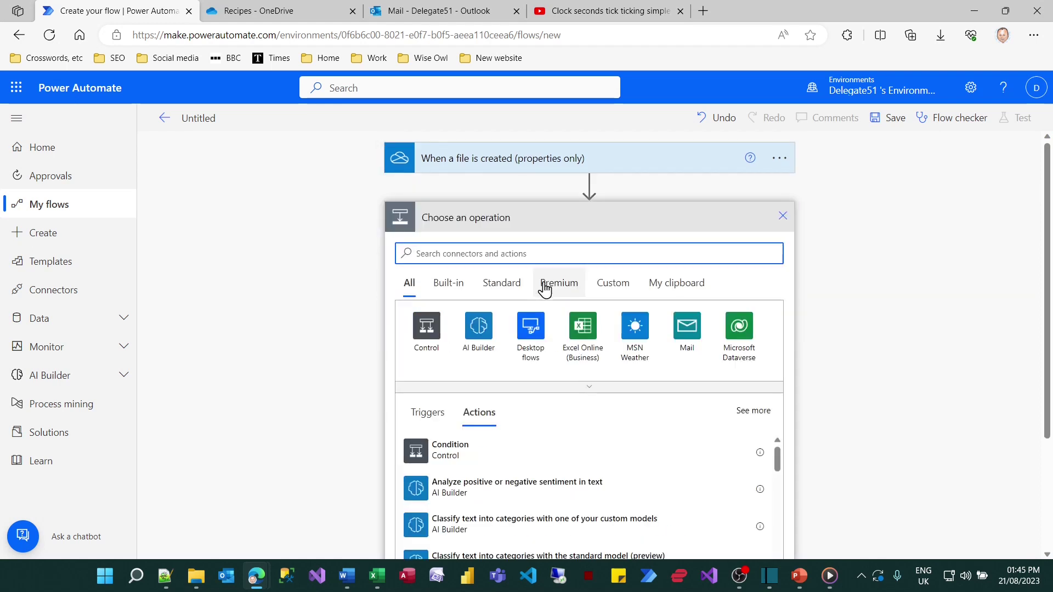
left_click(535, 256)
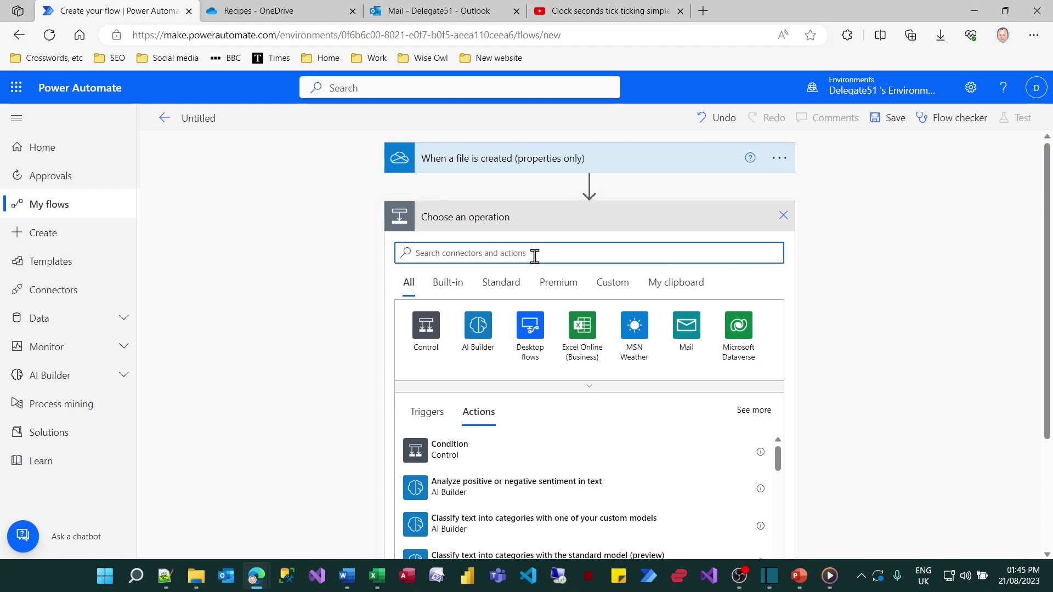
type("send email")
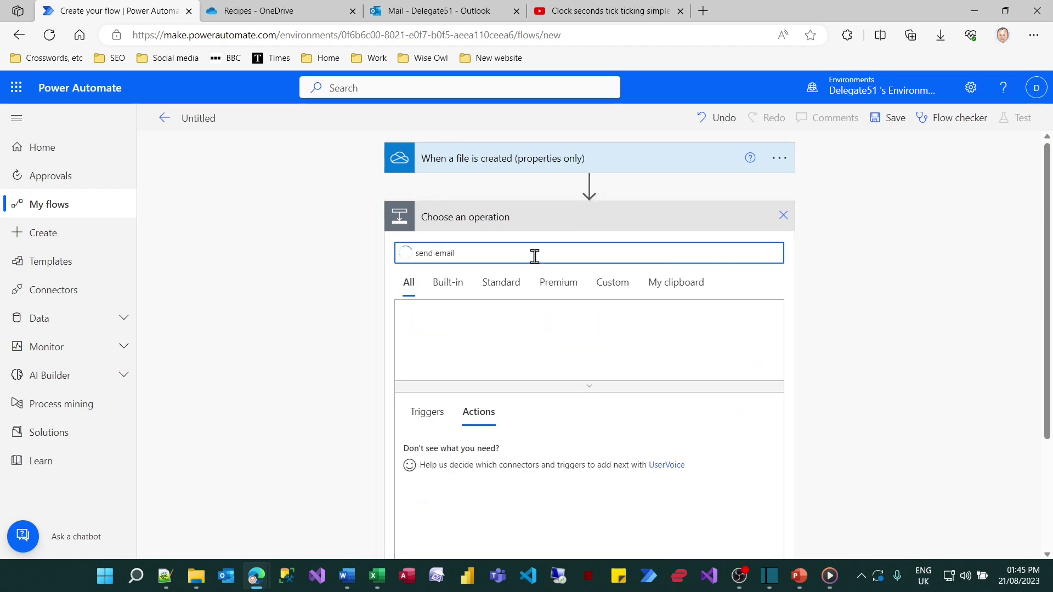
scroll(347, 351, "down", 2)
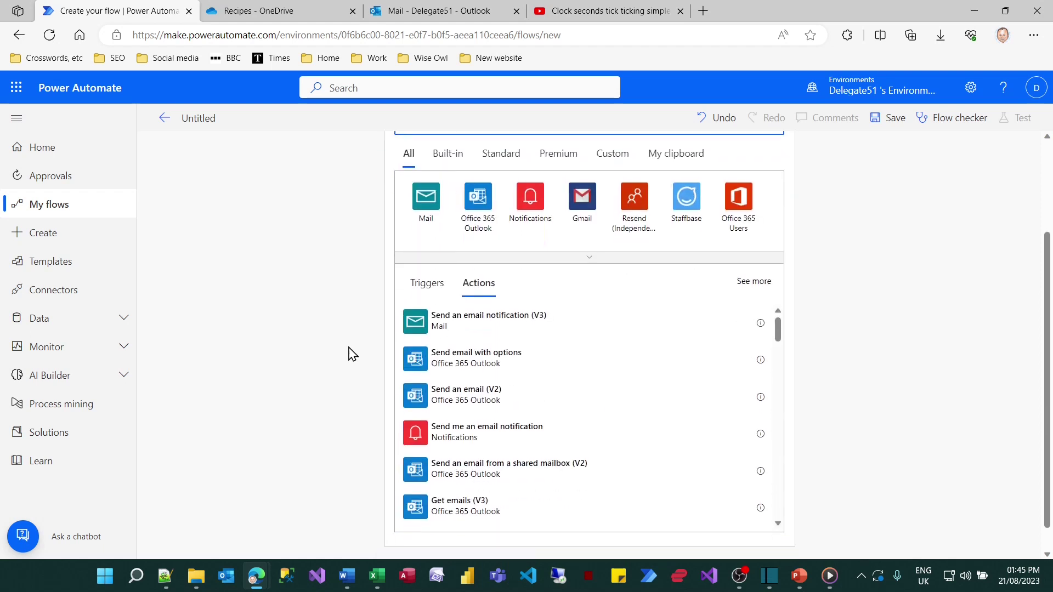
left_click(471, 400)
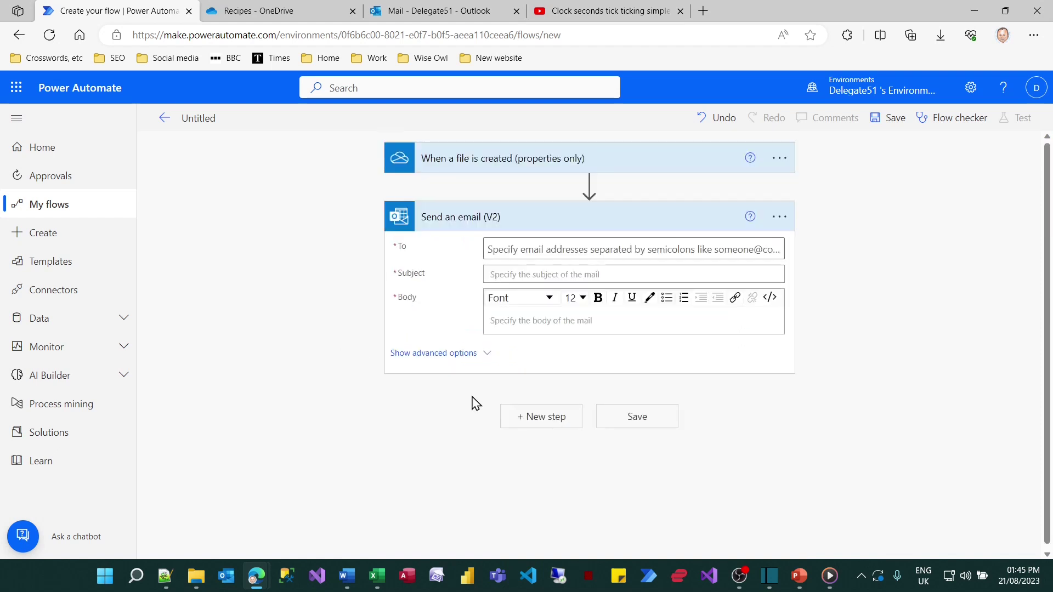
Address the email to the user's own account with subject 'New recipe added'.
left_click(574, 248)
type("delegate51")
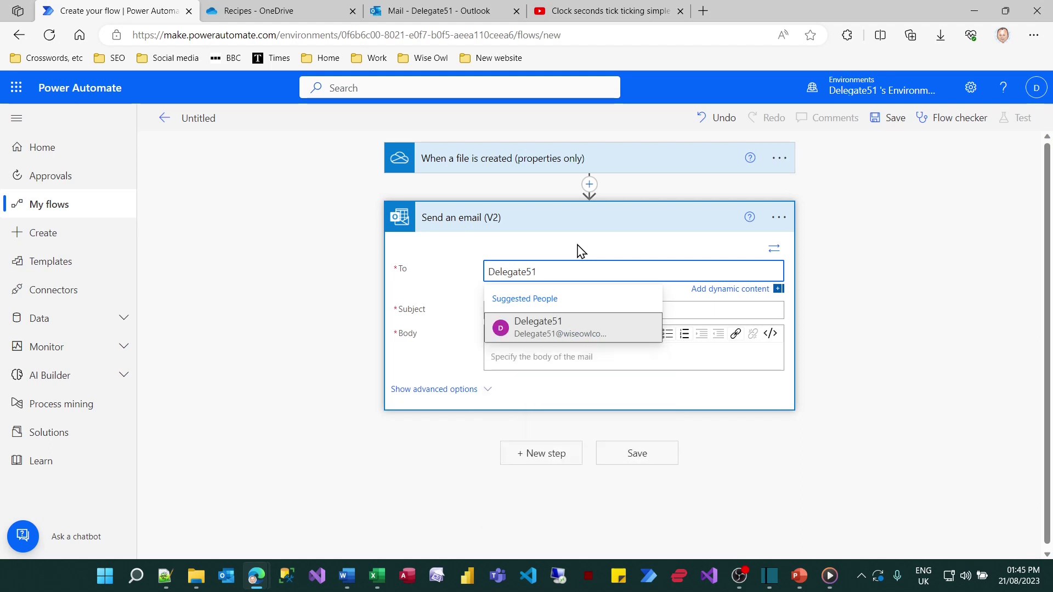
left_click(553, 329)
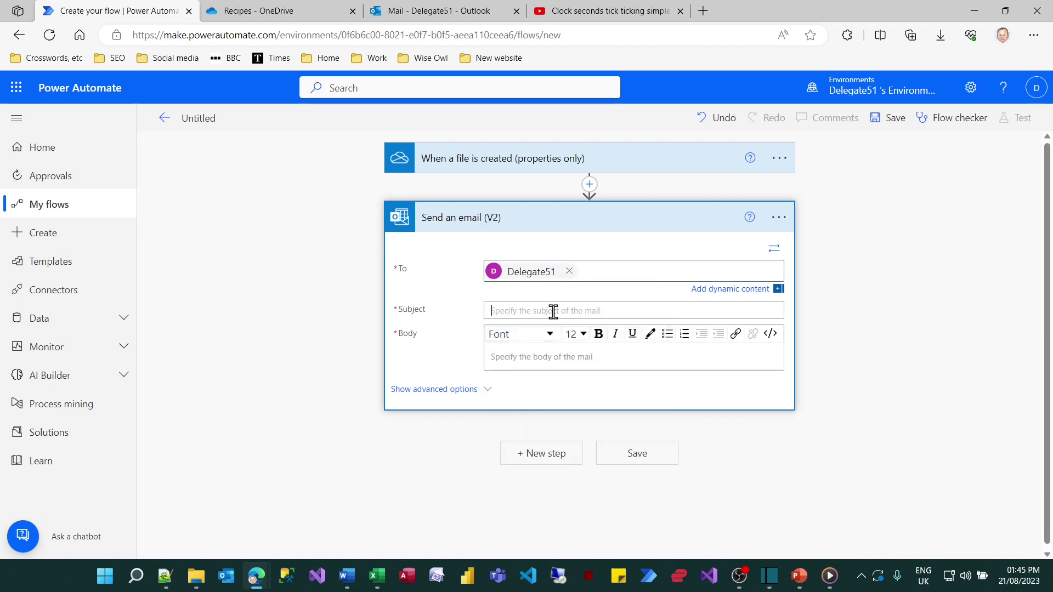
left_click(553, 310)
type("New recipe added")
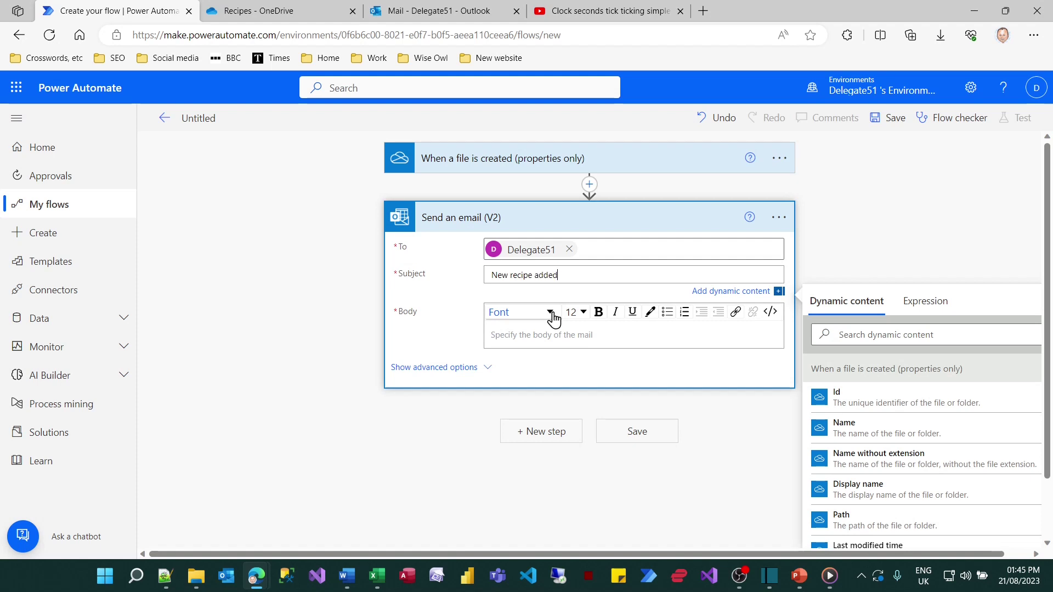
Write the body 'Someone has added a recipe called [Display name] in the RECIPES folder.'.
left_click(555, 332)
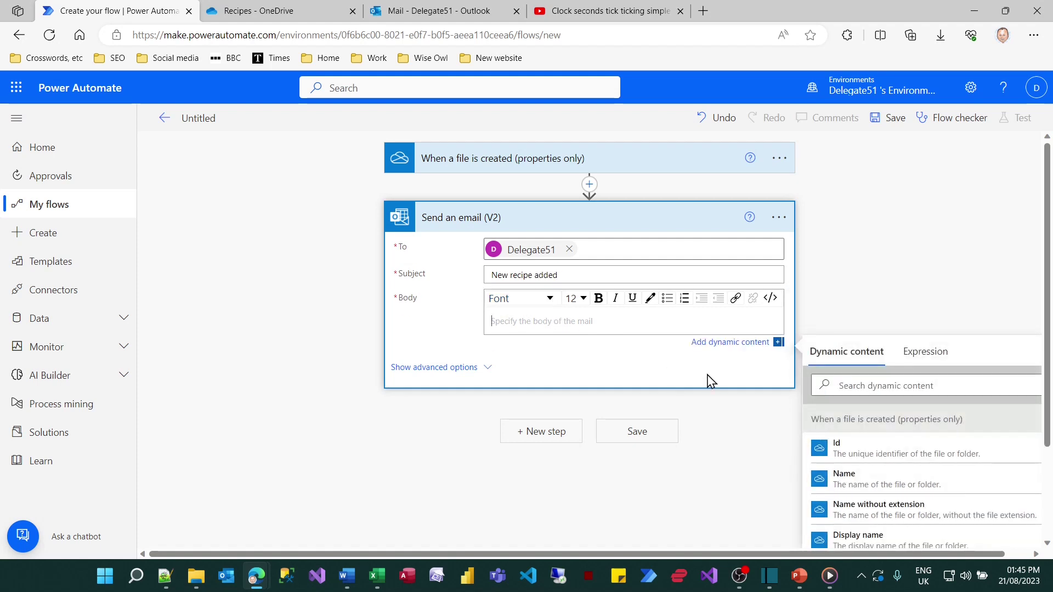
type("Someone has added a receip")
key("BackSpace")
key("BackSpace")
key("BackSpace")
type("ipe called")
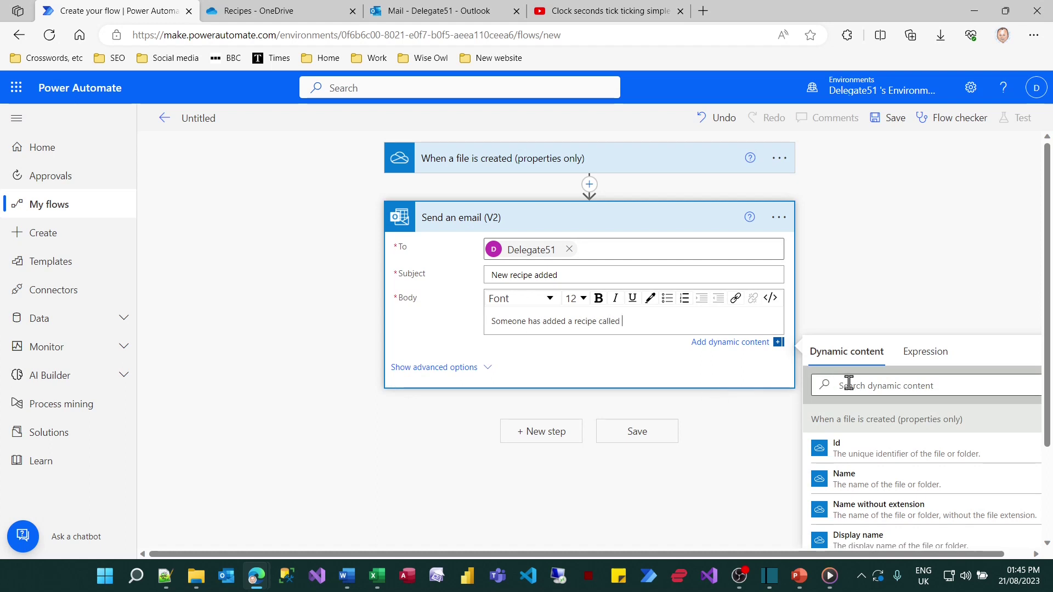
scroll(853, 383, "down", 1)
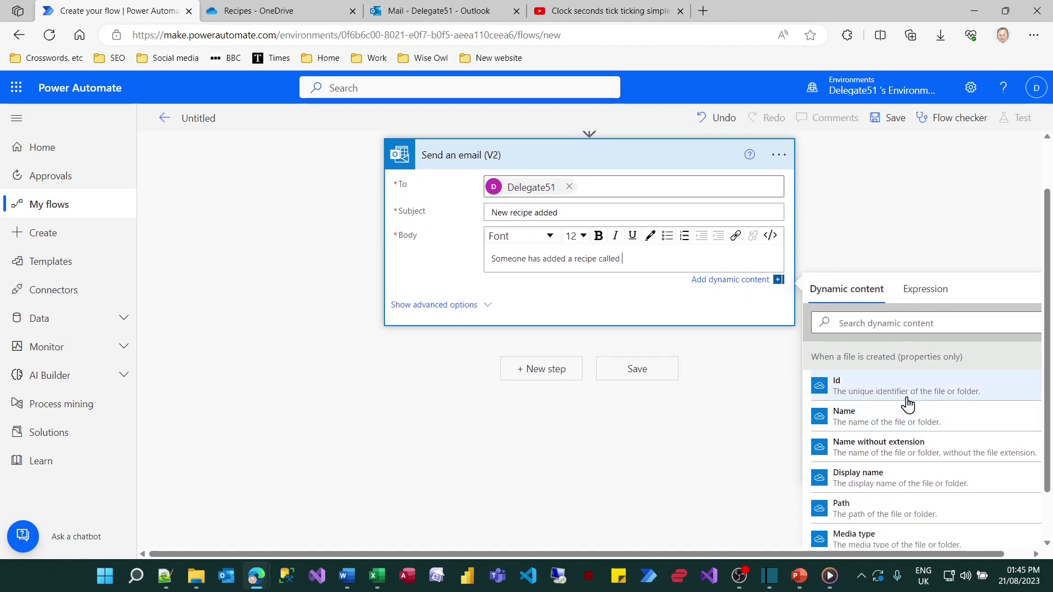
scroll(908, 404, "up", 1)
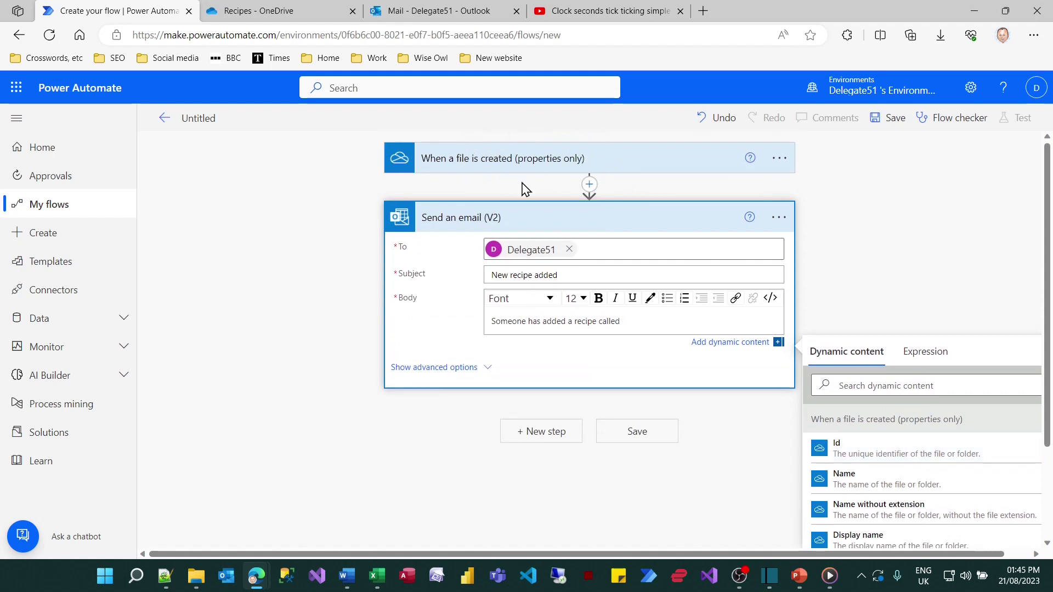
scroll(920, 477, "down", 1)
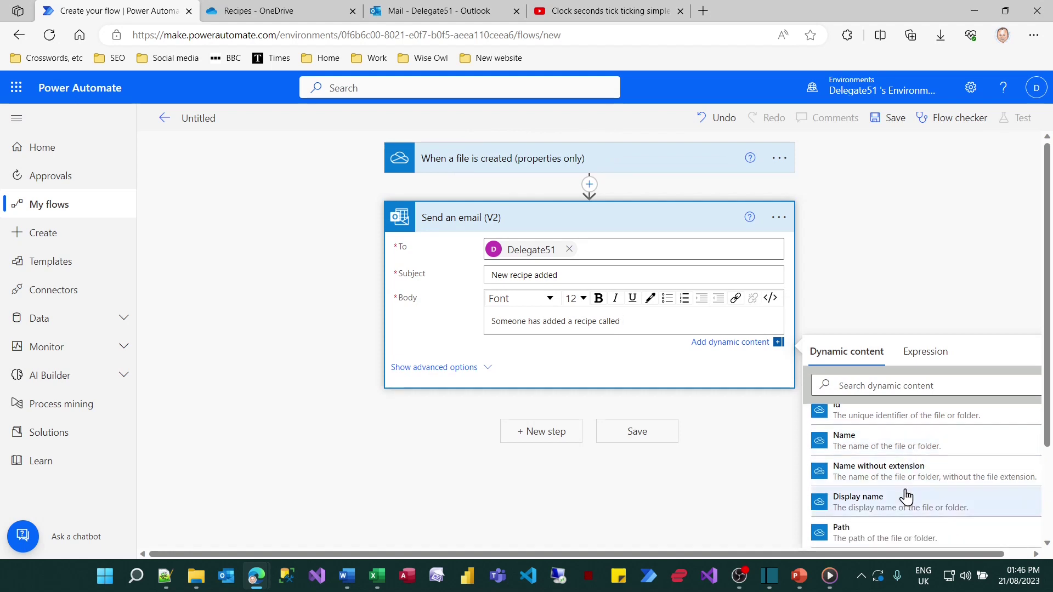
scroll(906, 497, "down", 1)
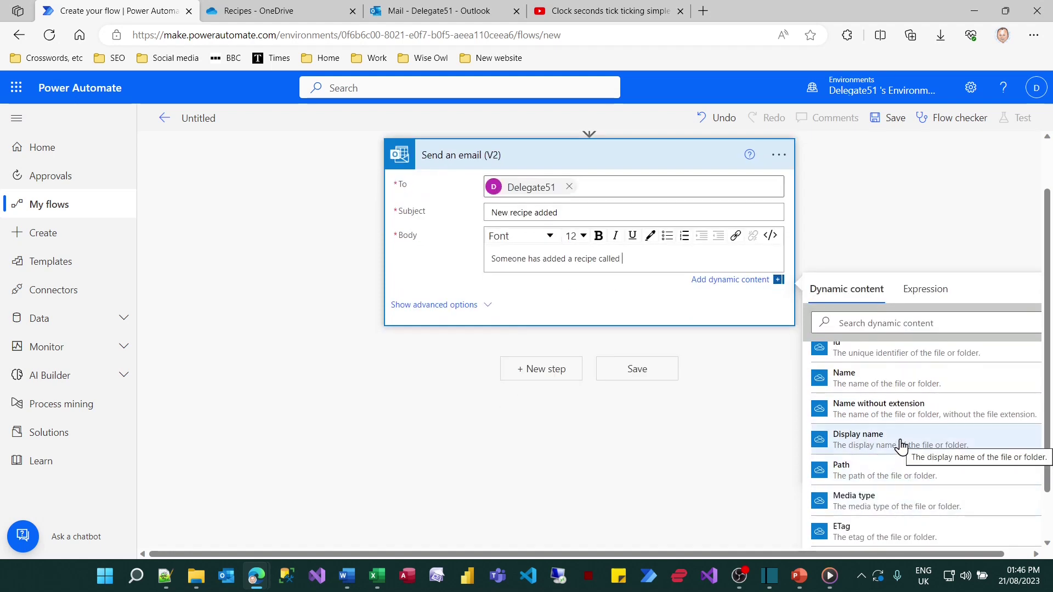
left_click(901, 446)
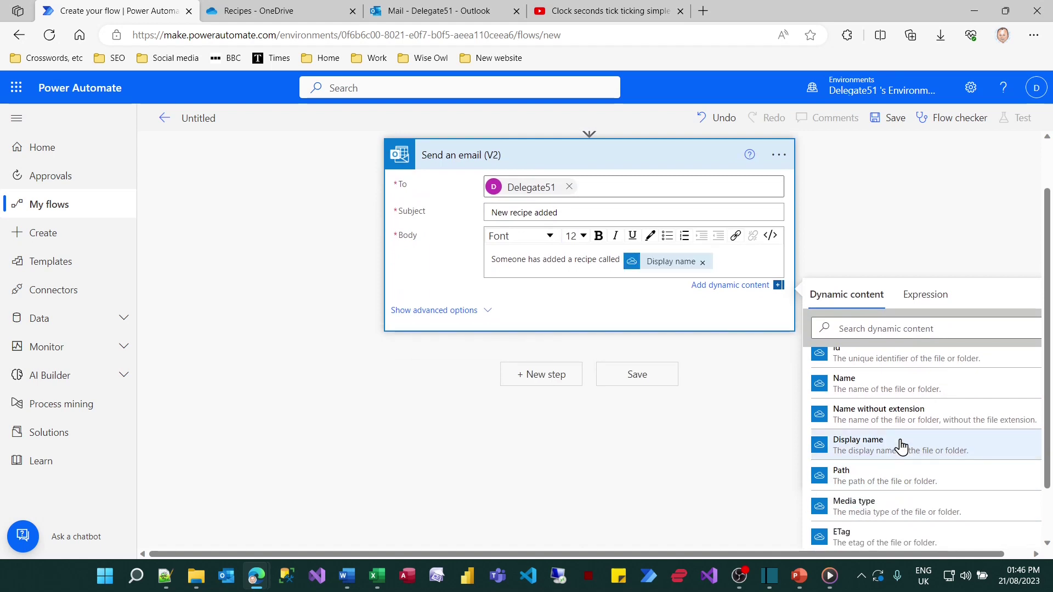
type("in the RECIPES folder.")
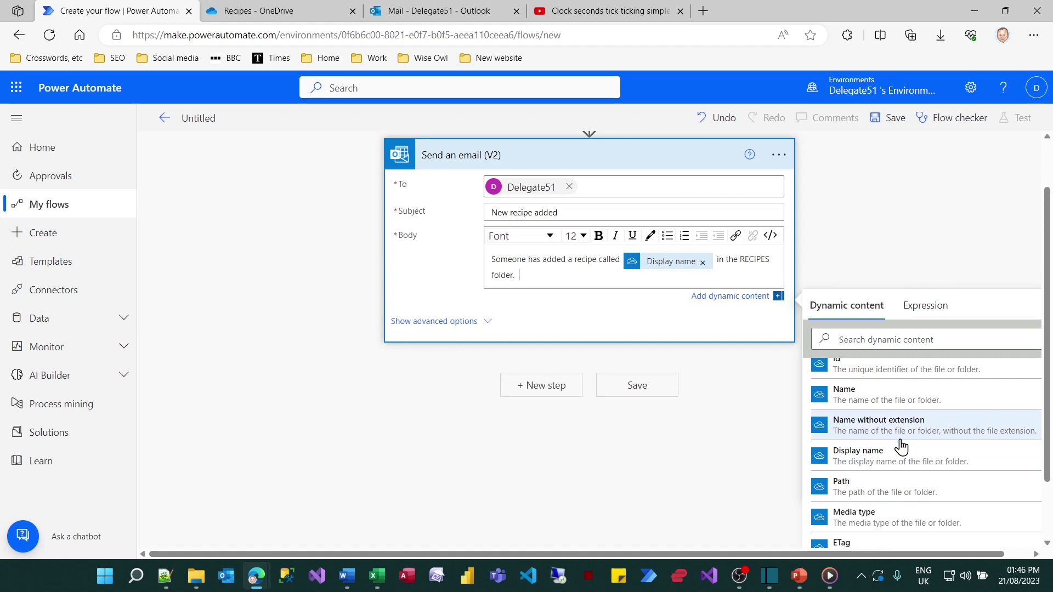
Finish the body with 'Created by flow Monitor folder for new recipes.'.
type("Created by flow")
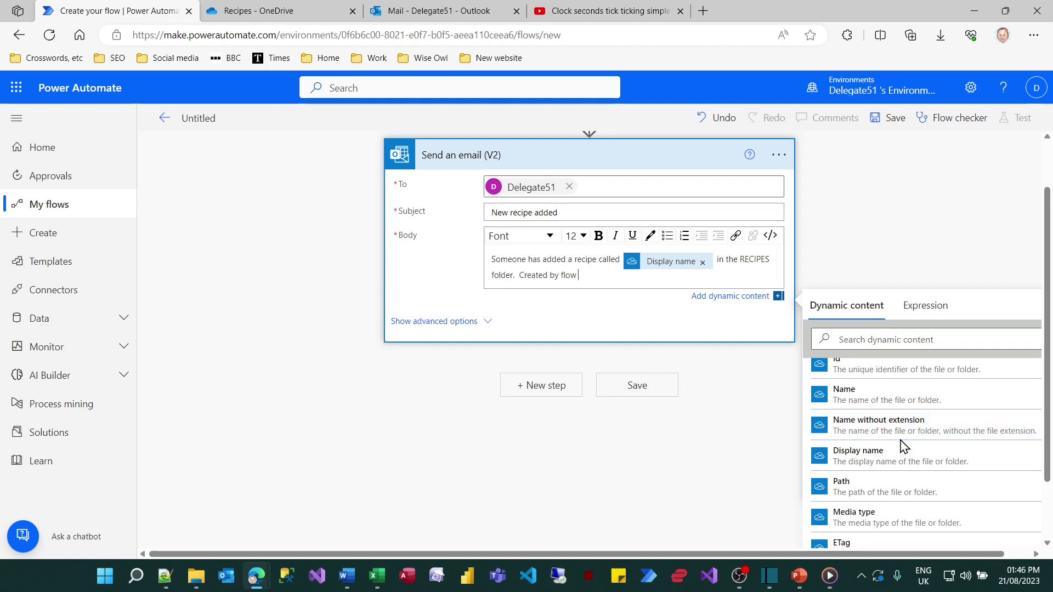
key("super+v")
left_click(750, 424)
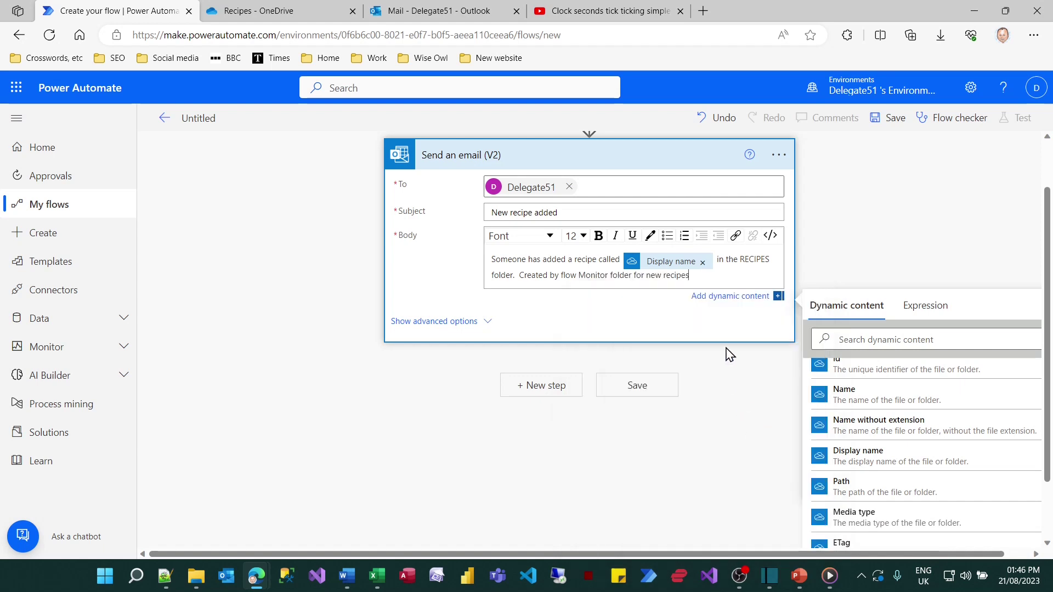
type(".")
Save the flow and go back to My flows.
left_click(652, 393)
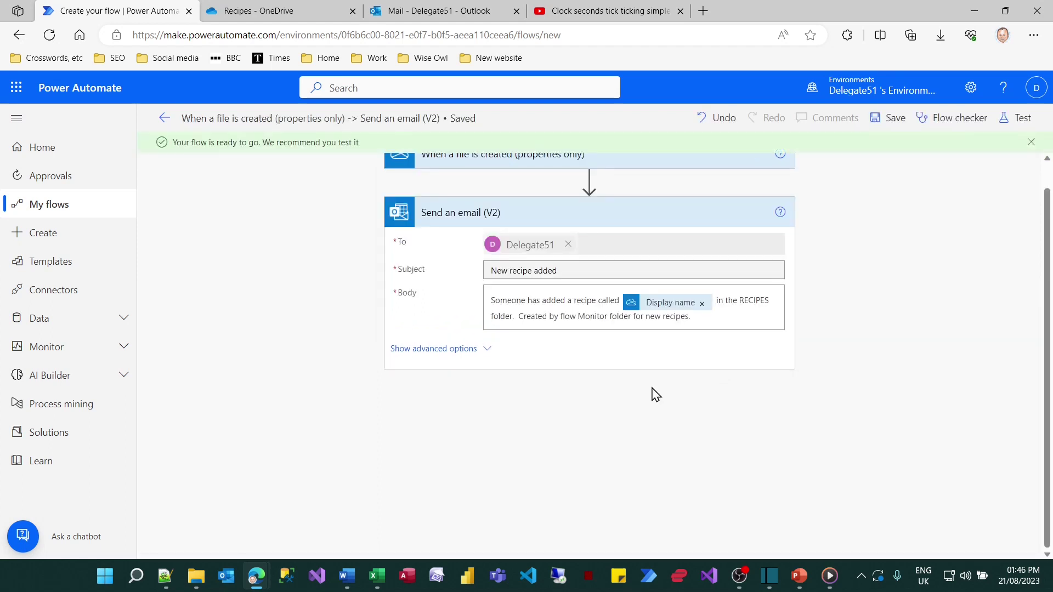
left_click(50, 208)
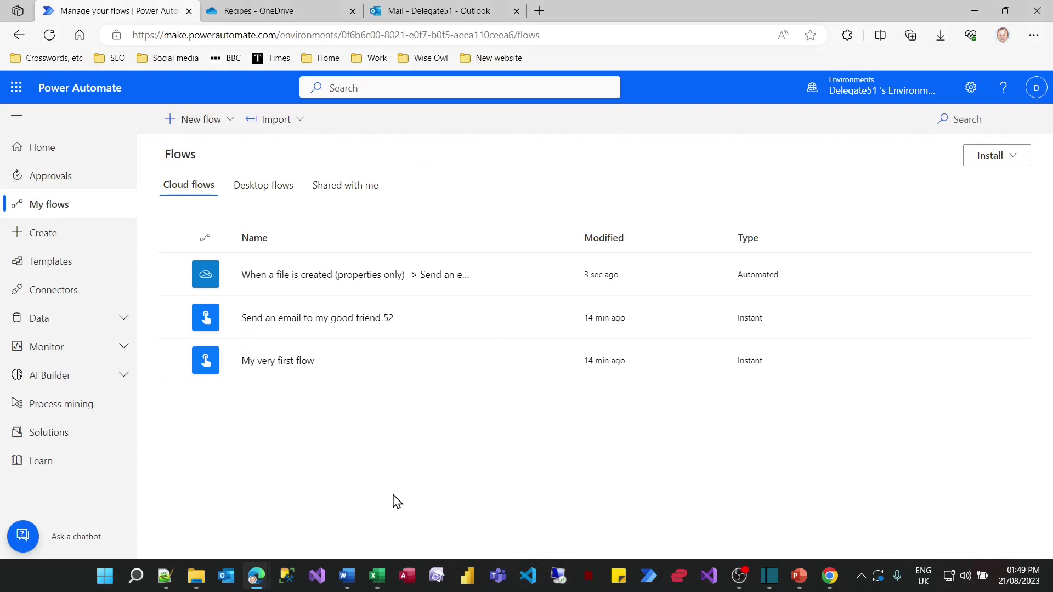
Upload Amaretto cheesecake.docx into the OneDrive Recipes folder, then check the Outlook inbox.
left_click(265, 13)
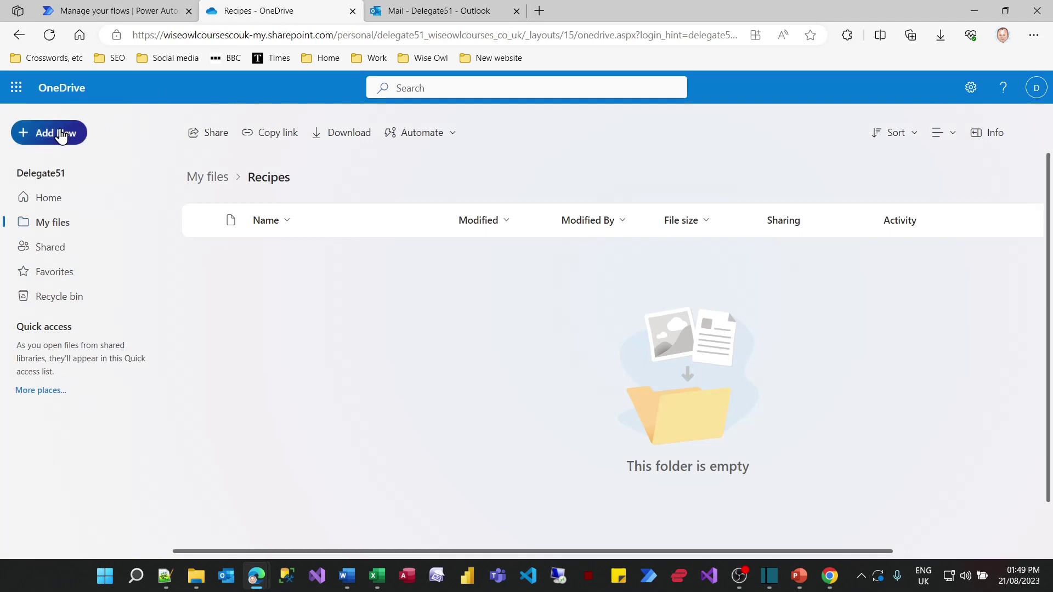
left_click(66, 133)
left_click(52, 198)
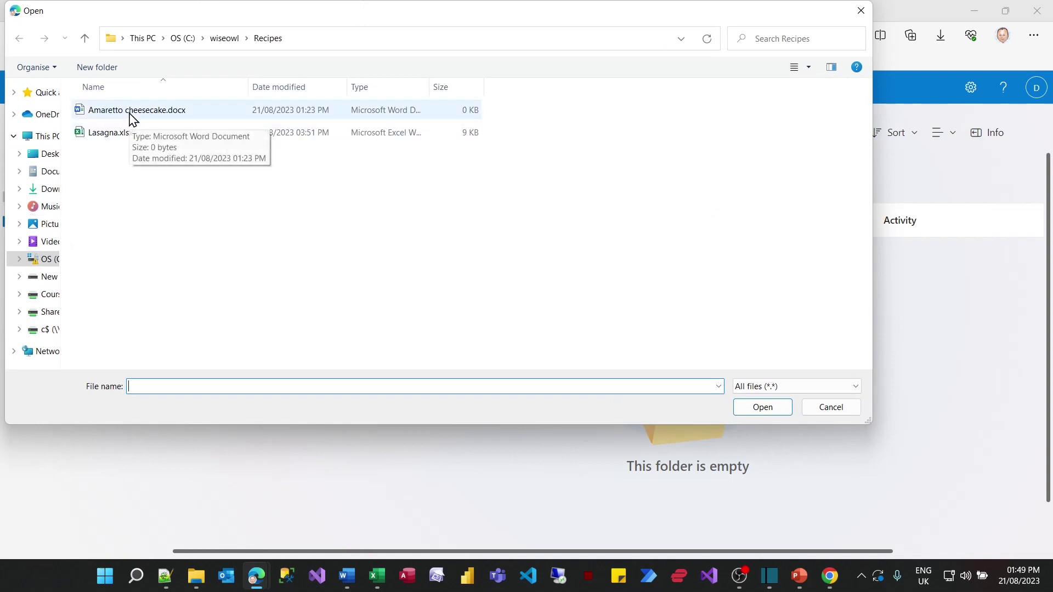
double_click(133, 112)
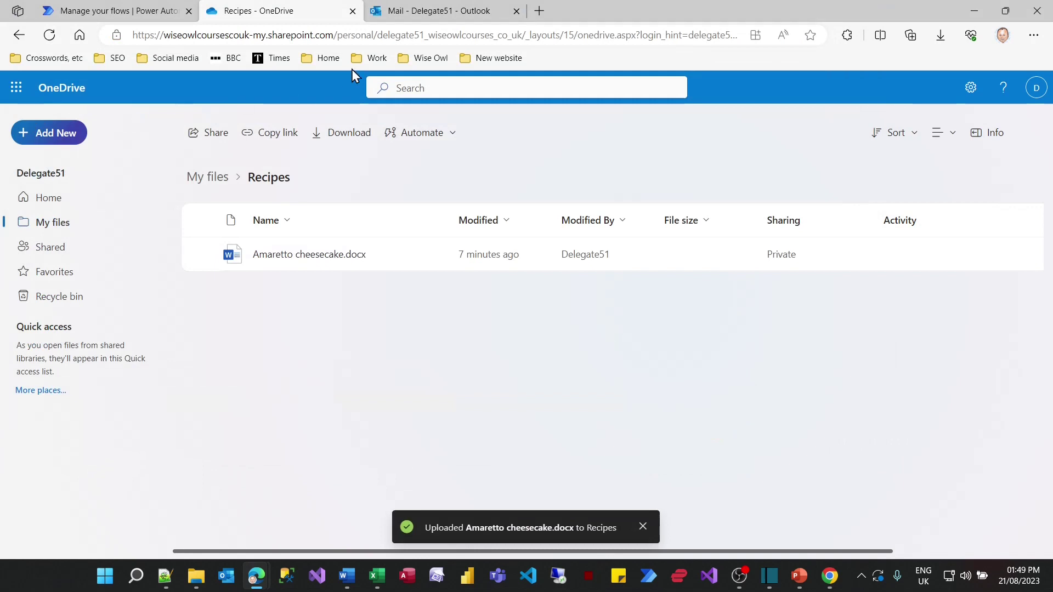
left_click(464, 12)
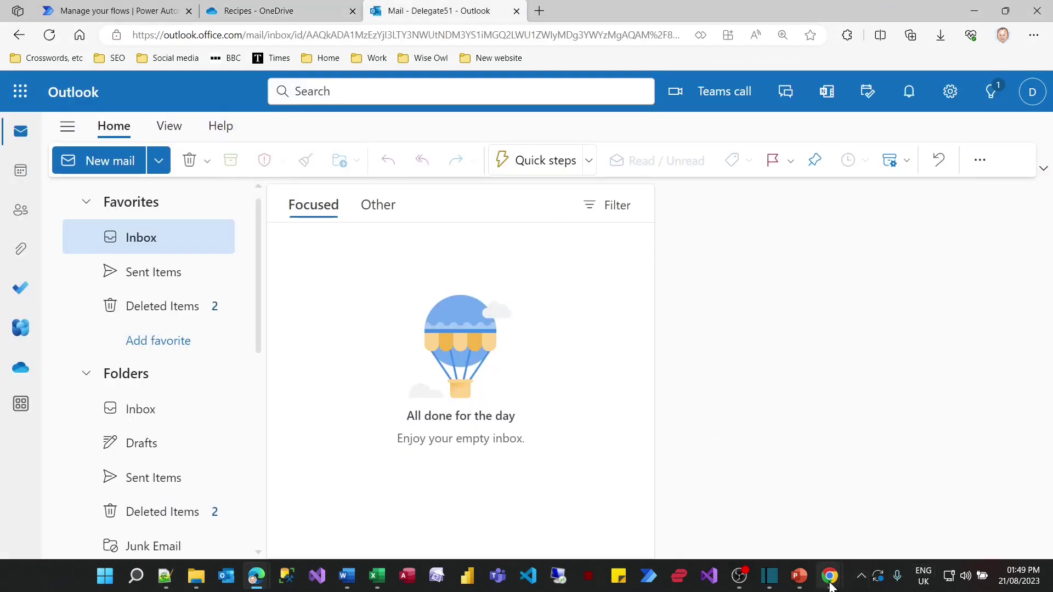
Bring the Chrome clock video forward and play it to let a few minutes pass.
mouse_move(829, 576)
left_click(900, 526)
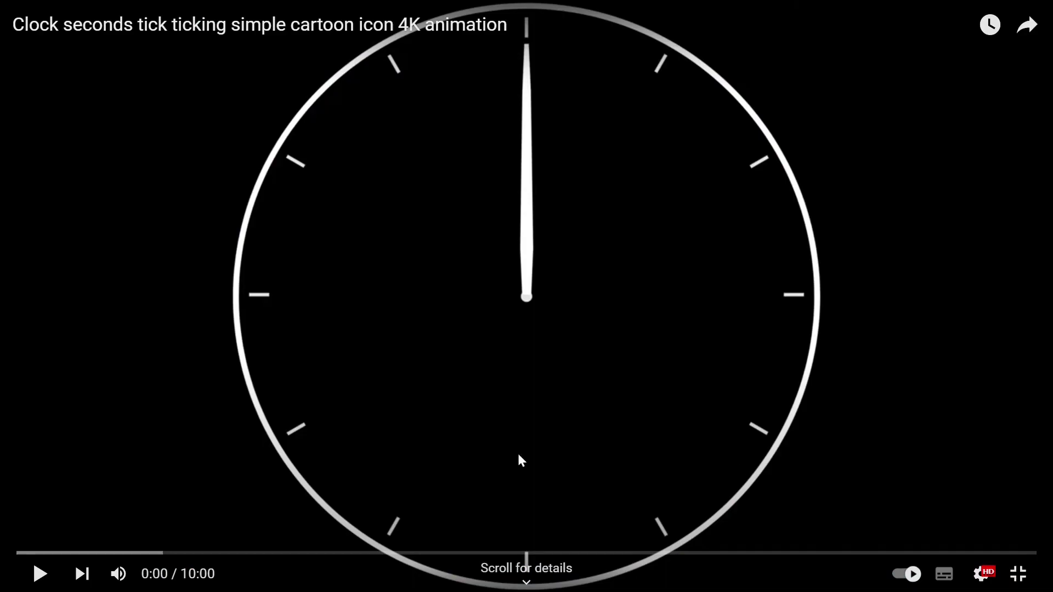
left_click(40, 574)
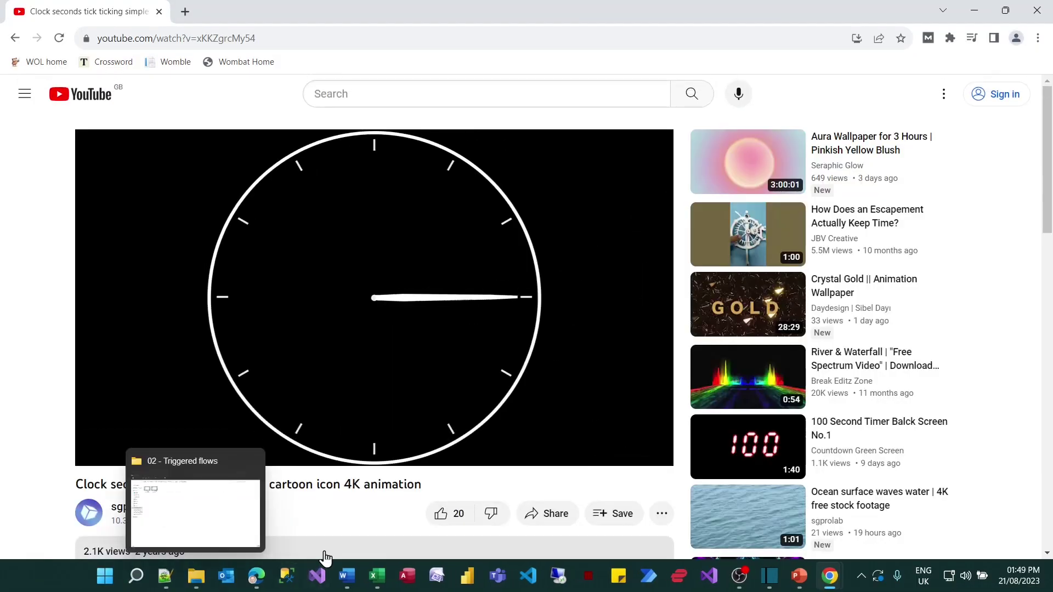
Bring up the Outlook window to view the 'New recipe added' email for Amaretto cheesecake.docx.
mouse_move(256, 576)
left_click(260, 530)
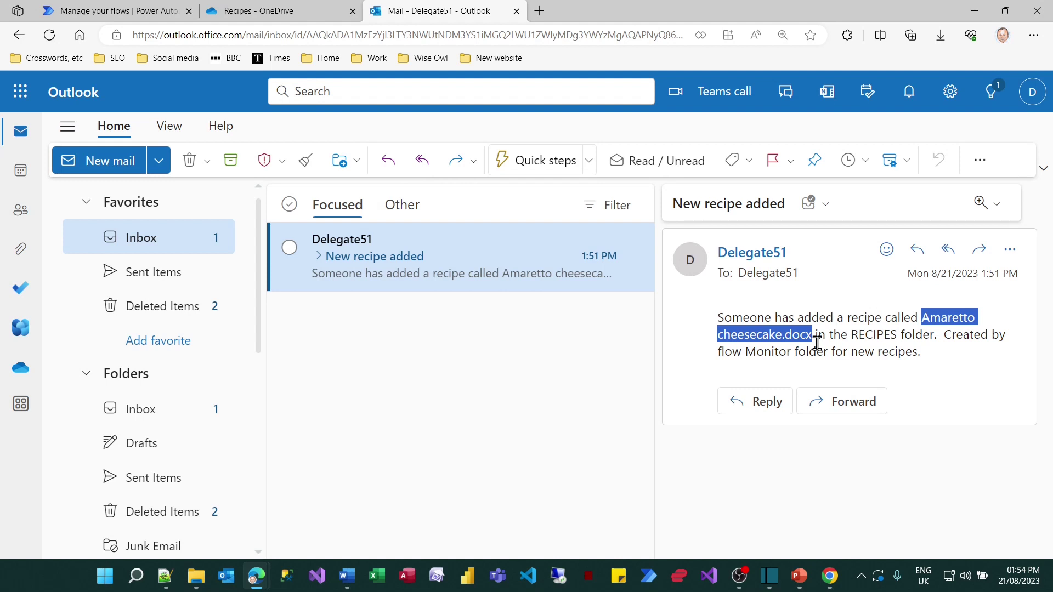
Open the Monitor folder for new recipes details and scroll to its succeeded 563 ms run.
left_click(181, 13)
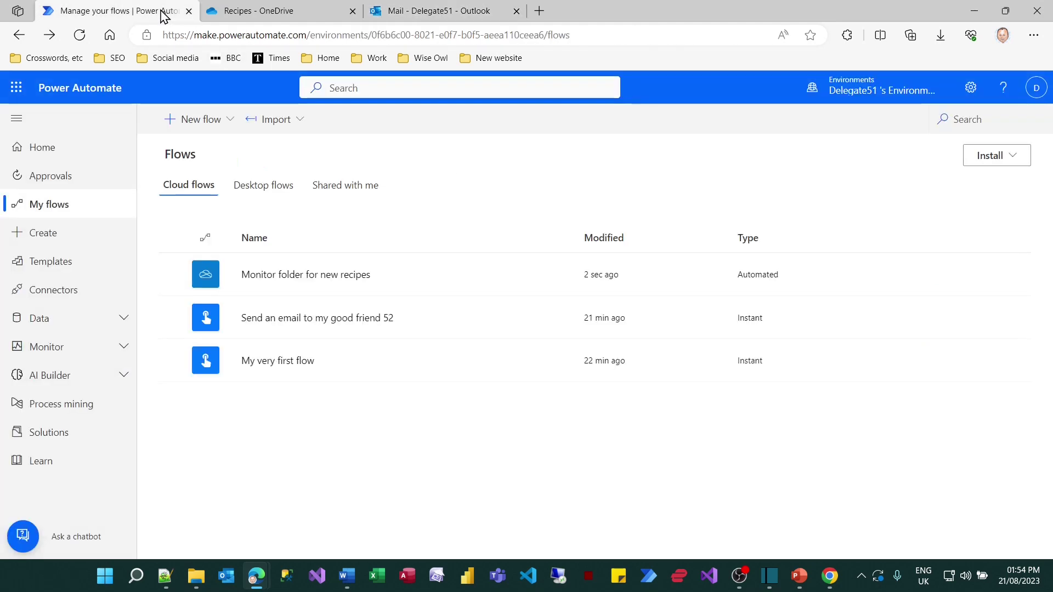
left_click(299, 278)
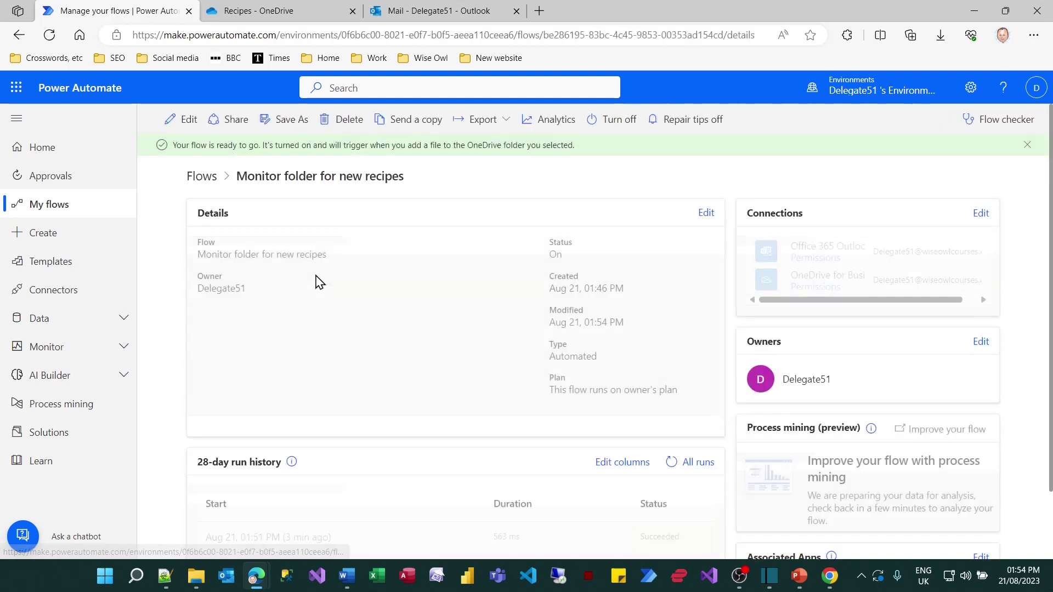
scroll(395, 289, "down", 2)
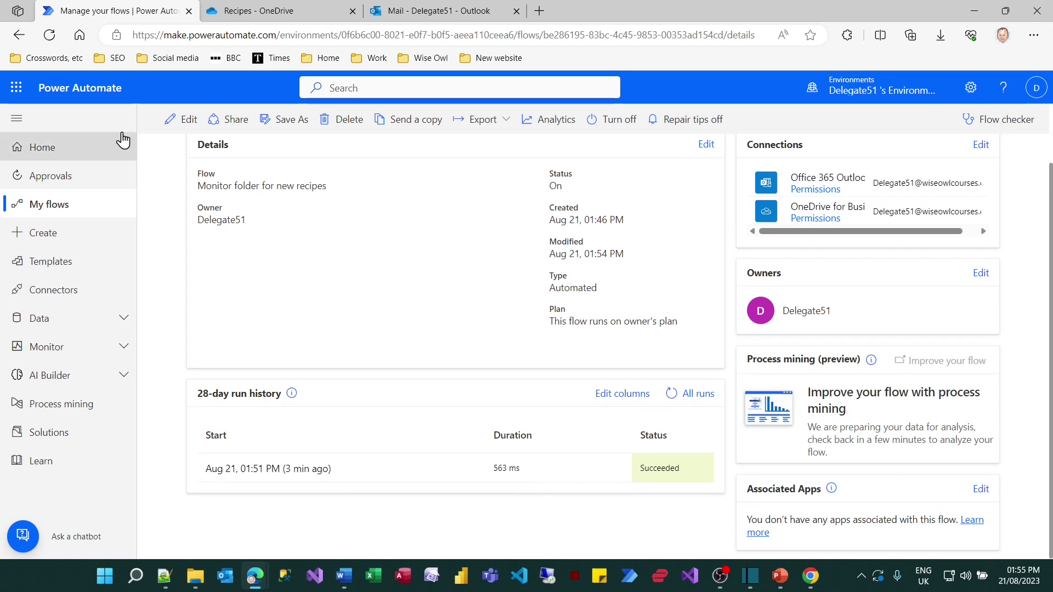
Reopen the flow in the editor, checking the automatic most-recent-item test option without running a test.
left_click(171, 119)
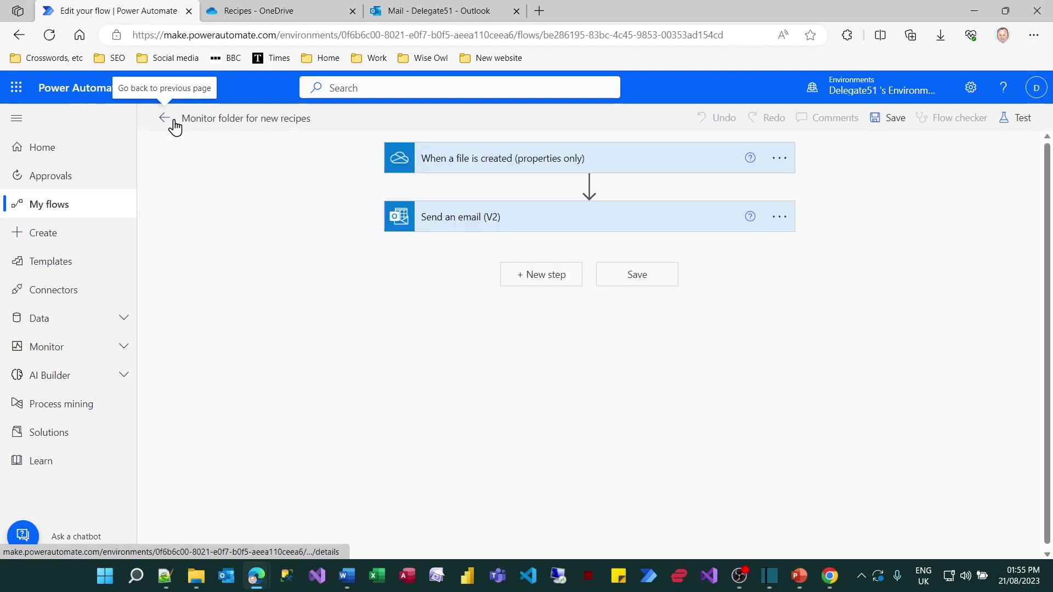
left_click(1011, 121)
left_click(882, 203)
left_click(887, 228)
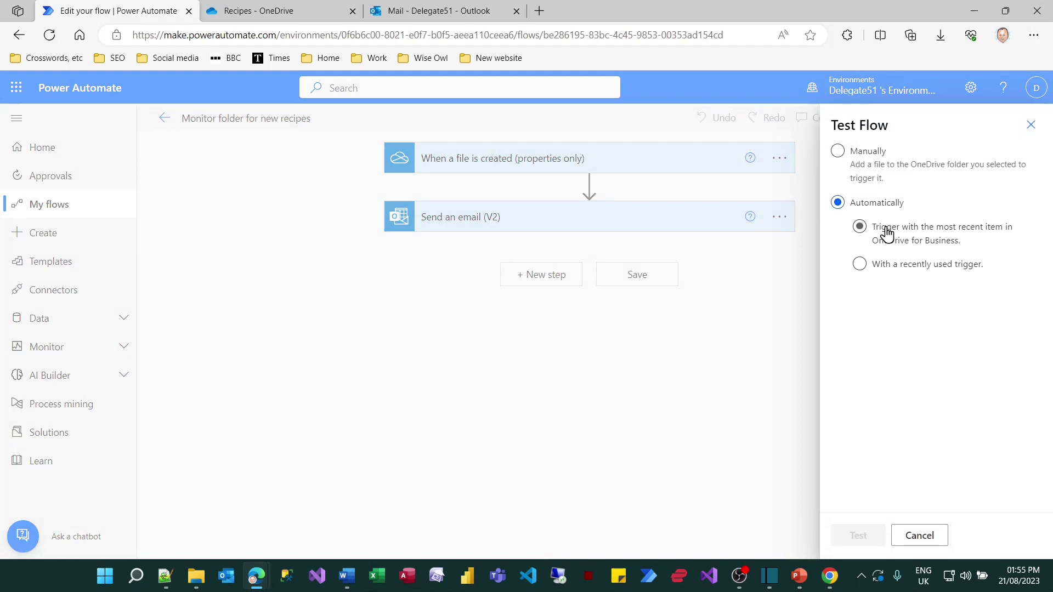
left_click(887, 233)
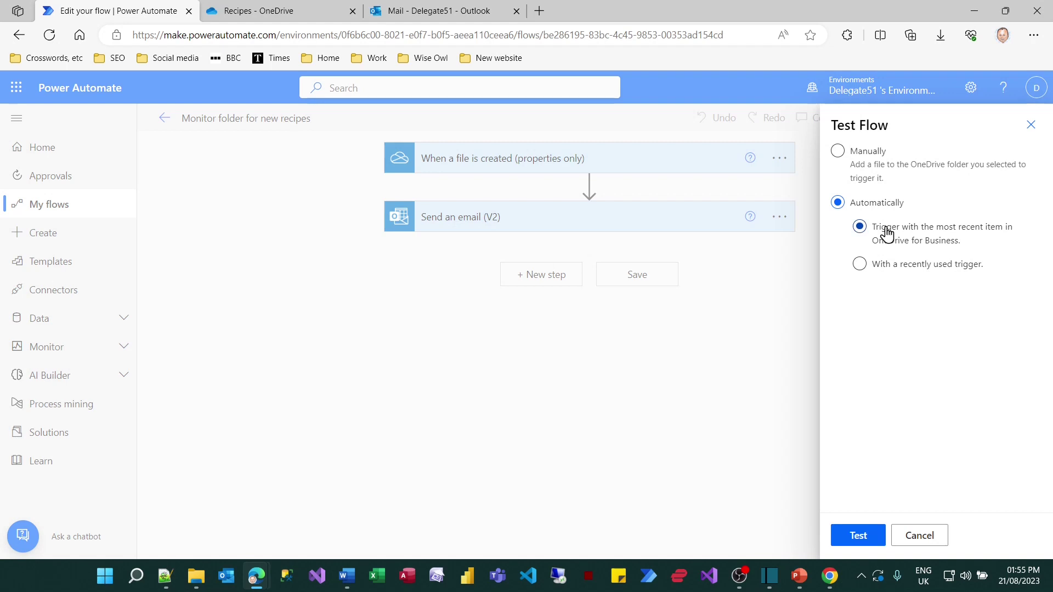
left_click(920, 535)
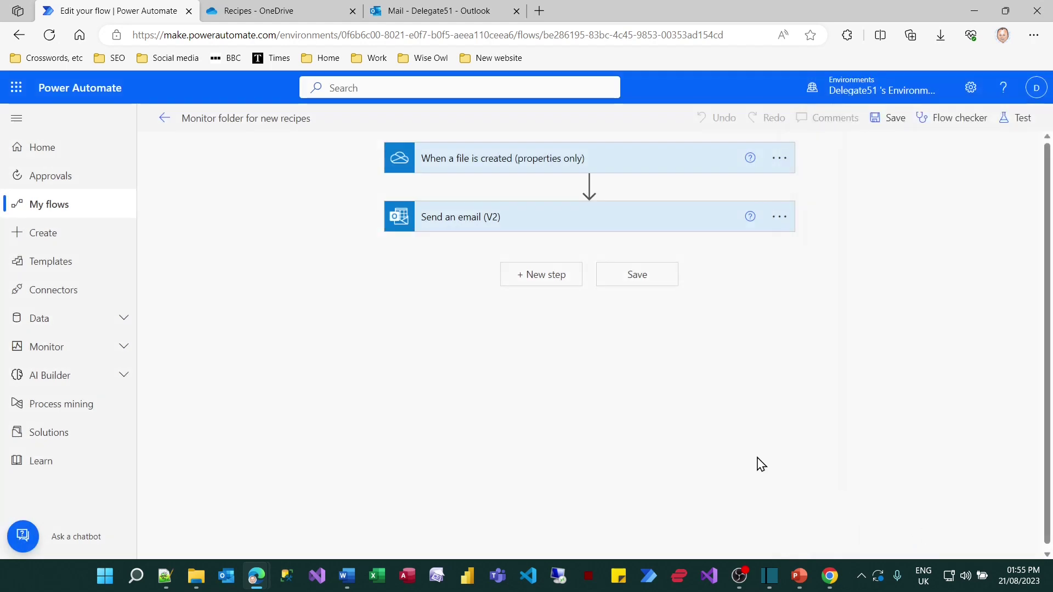